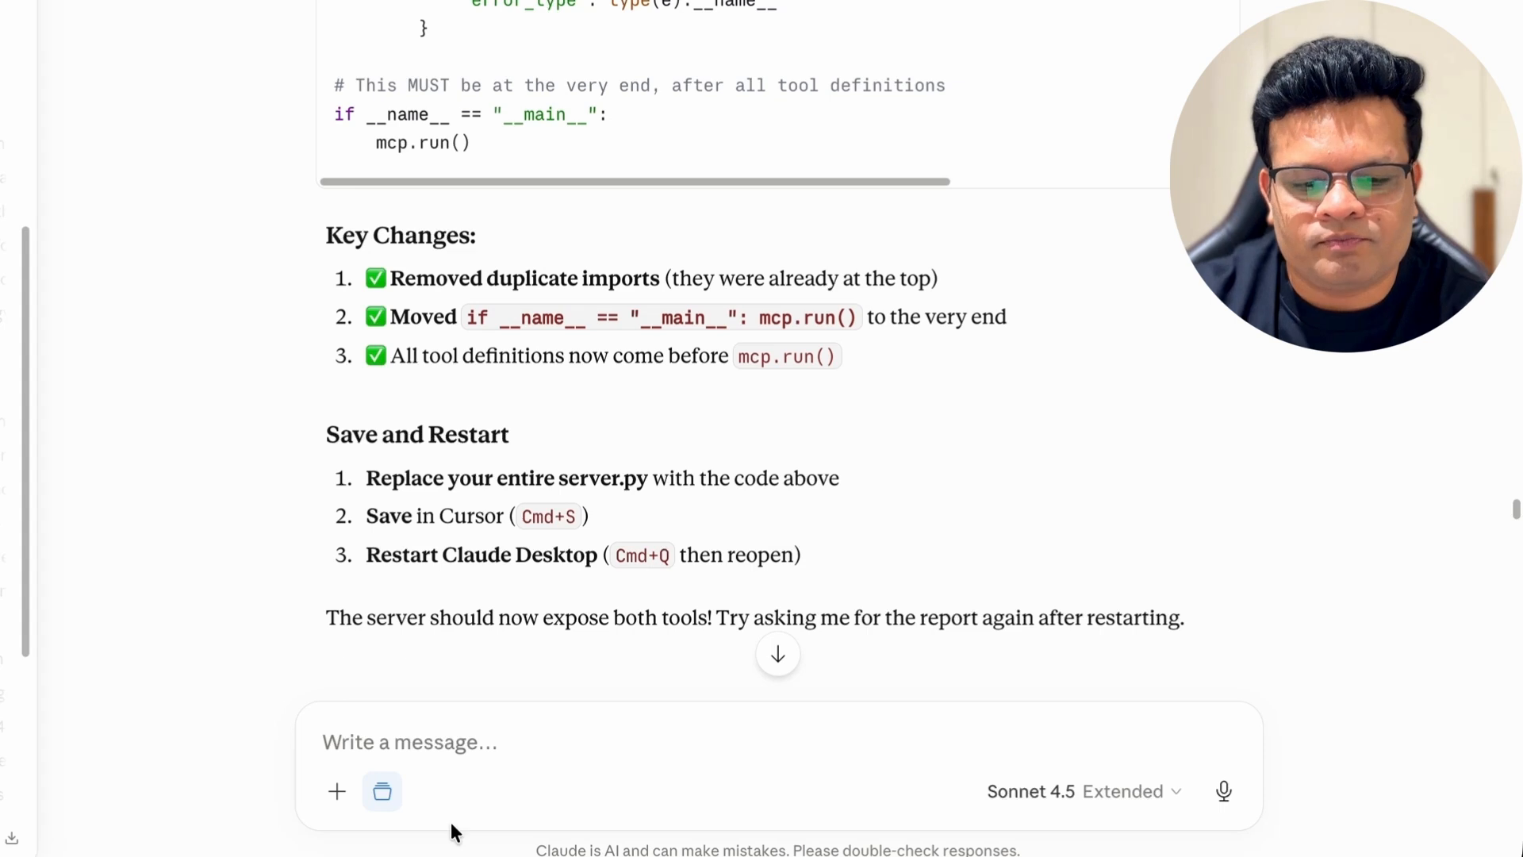
key("Caps_Lock")
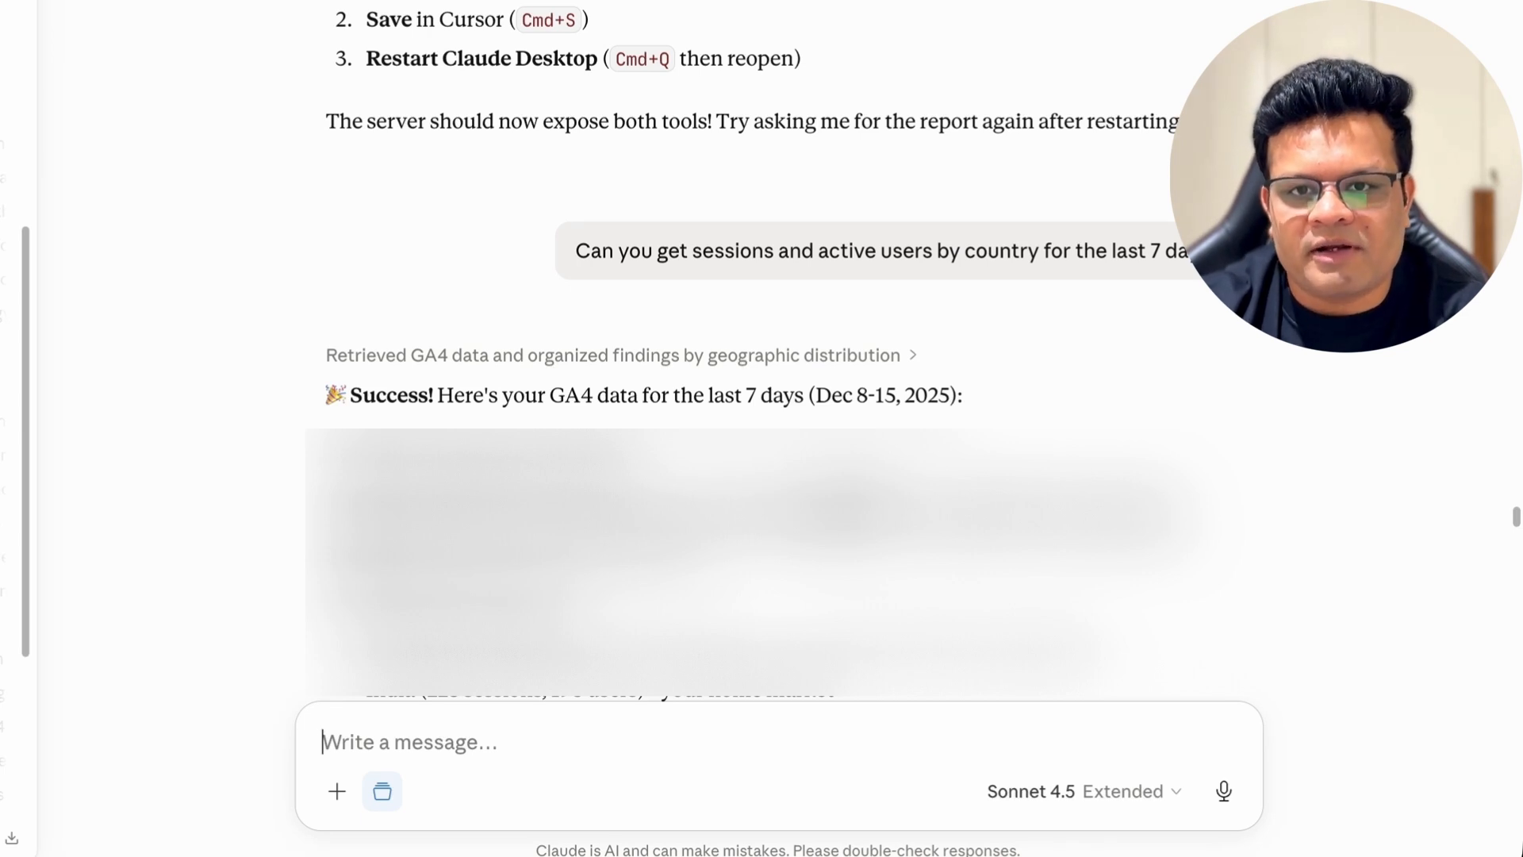
scroll(774, 349, "down", 1)
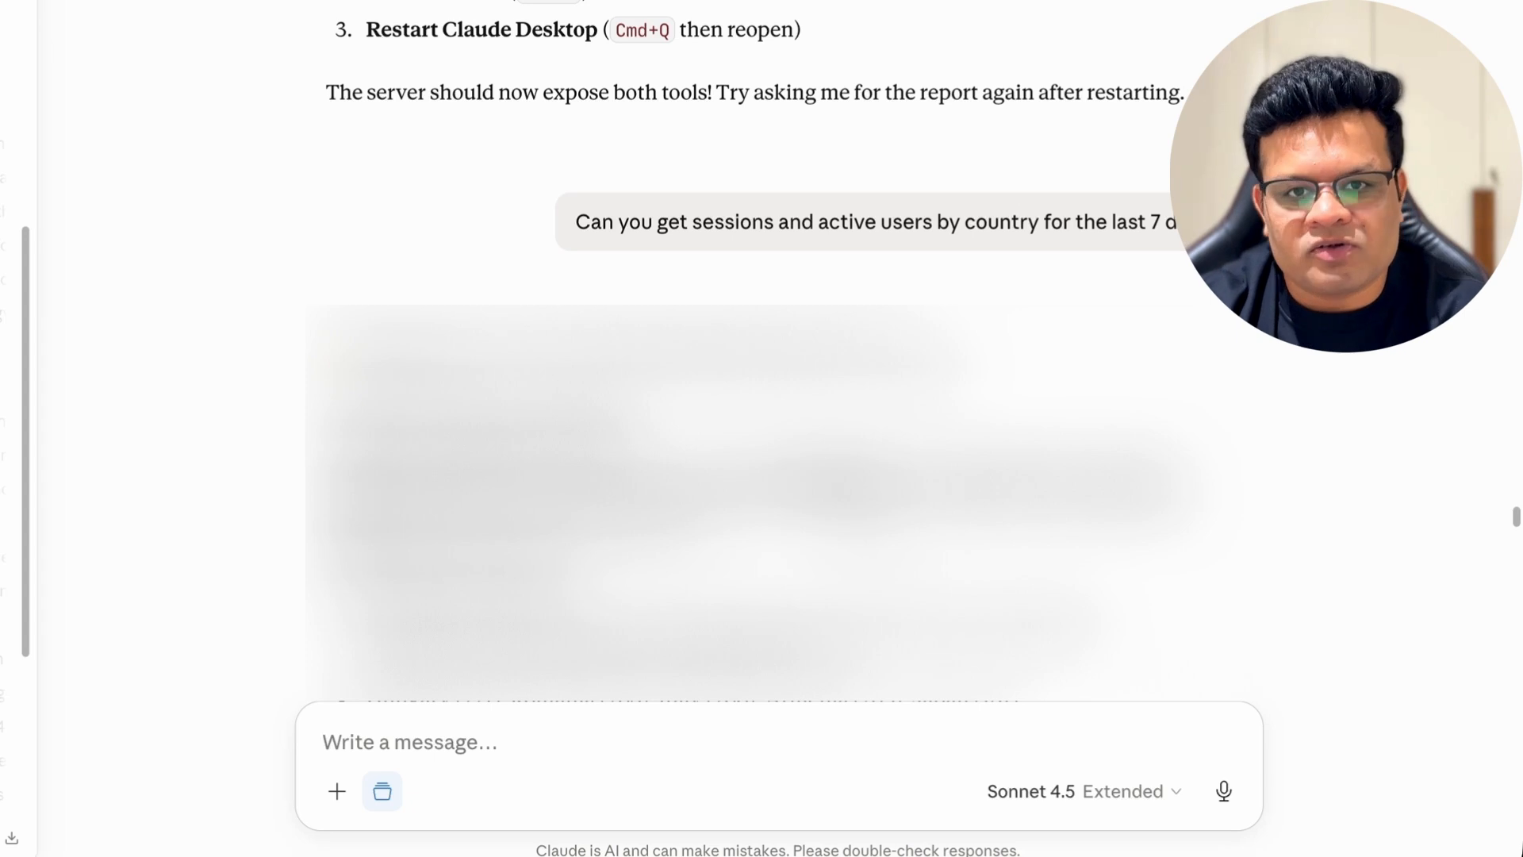
scroll(754, 317, "down", 3)
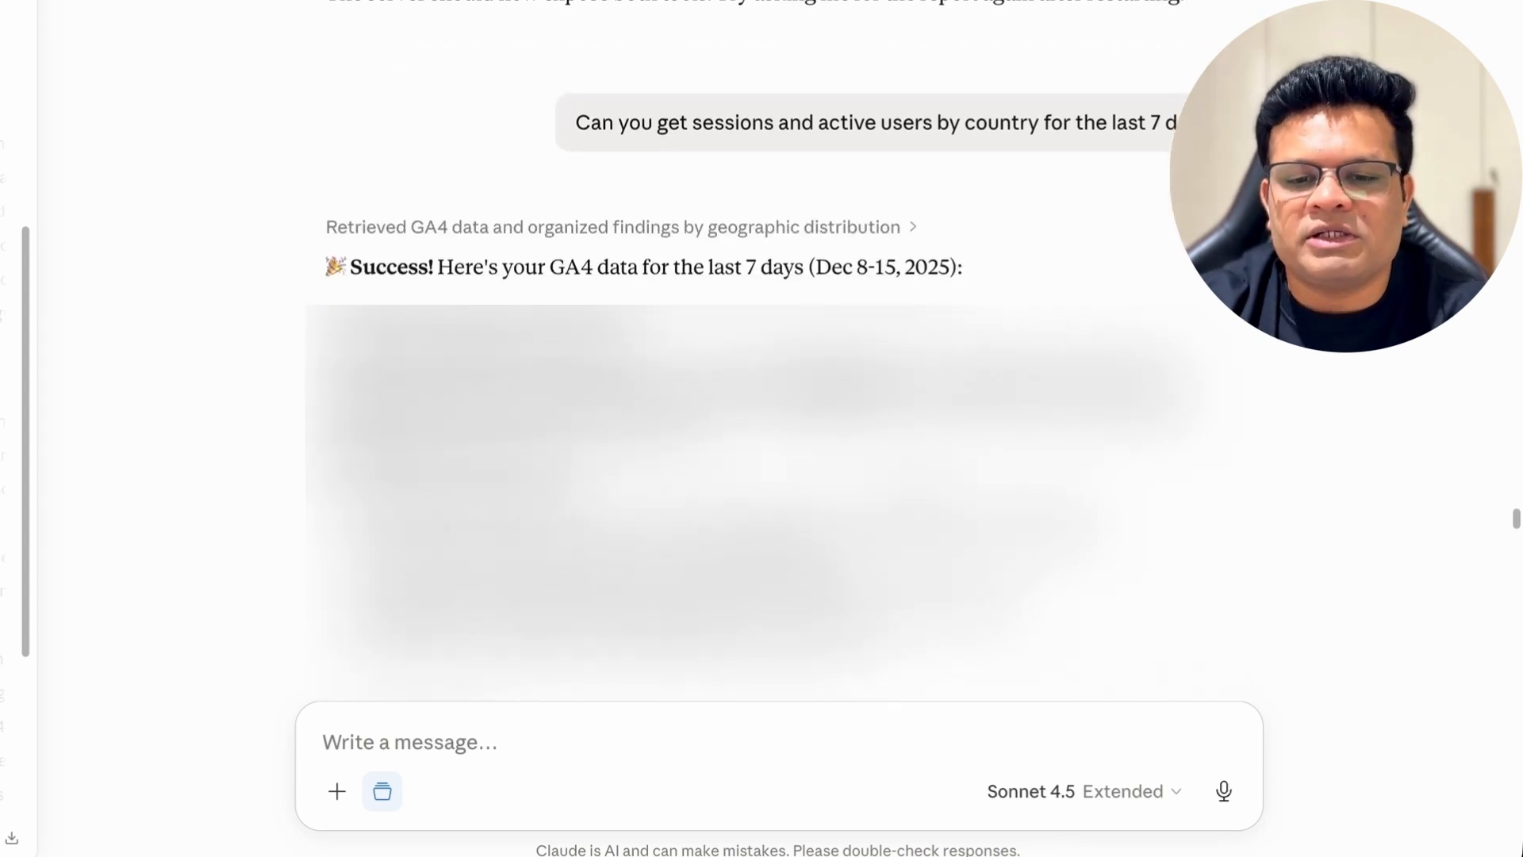
scroll(280, 368, "down", 1)
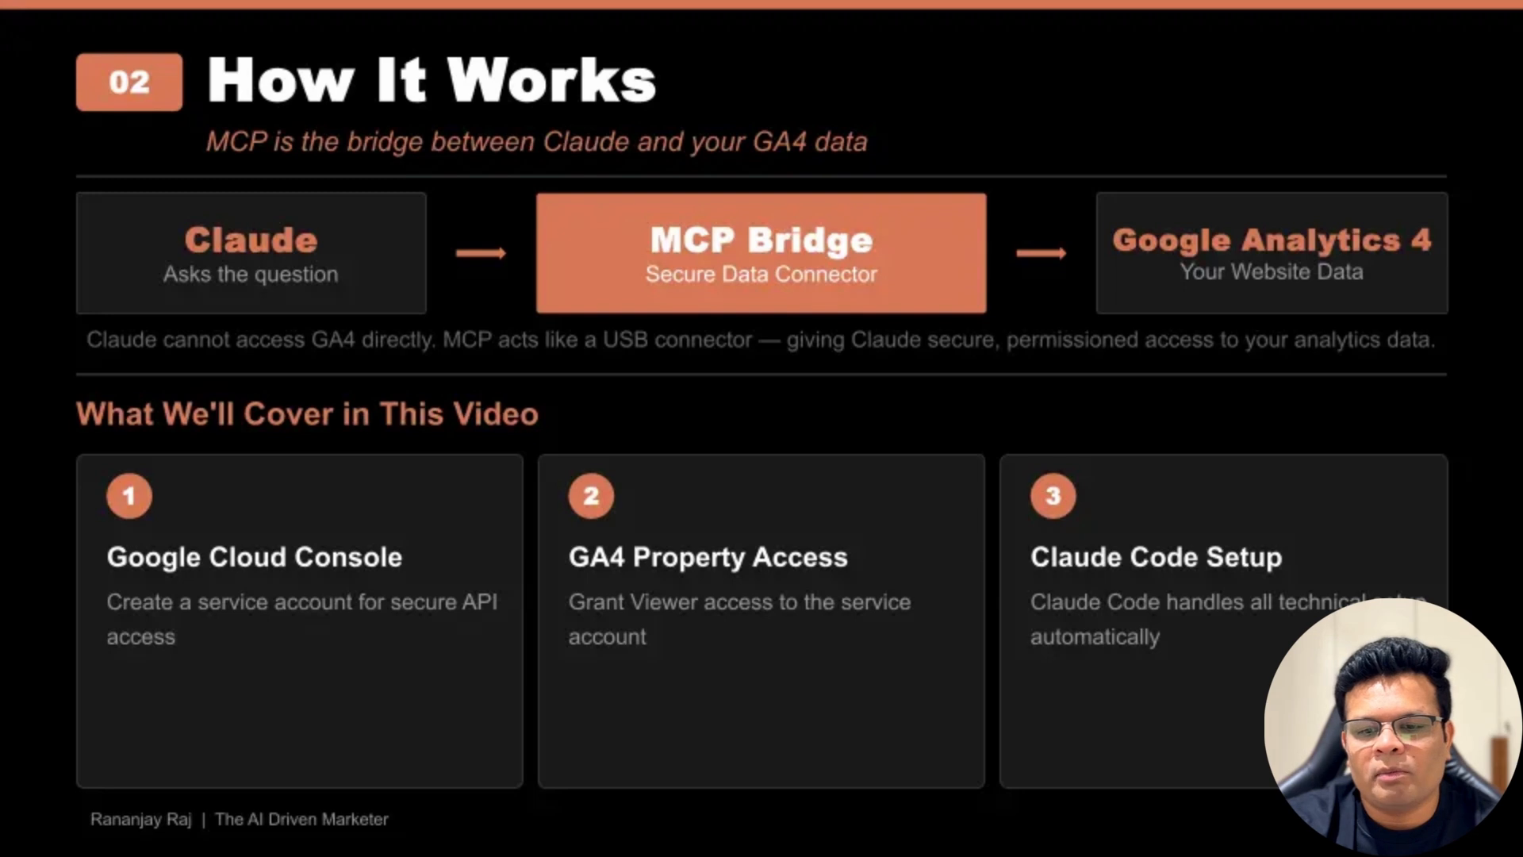
key("Right")
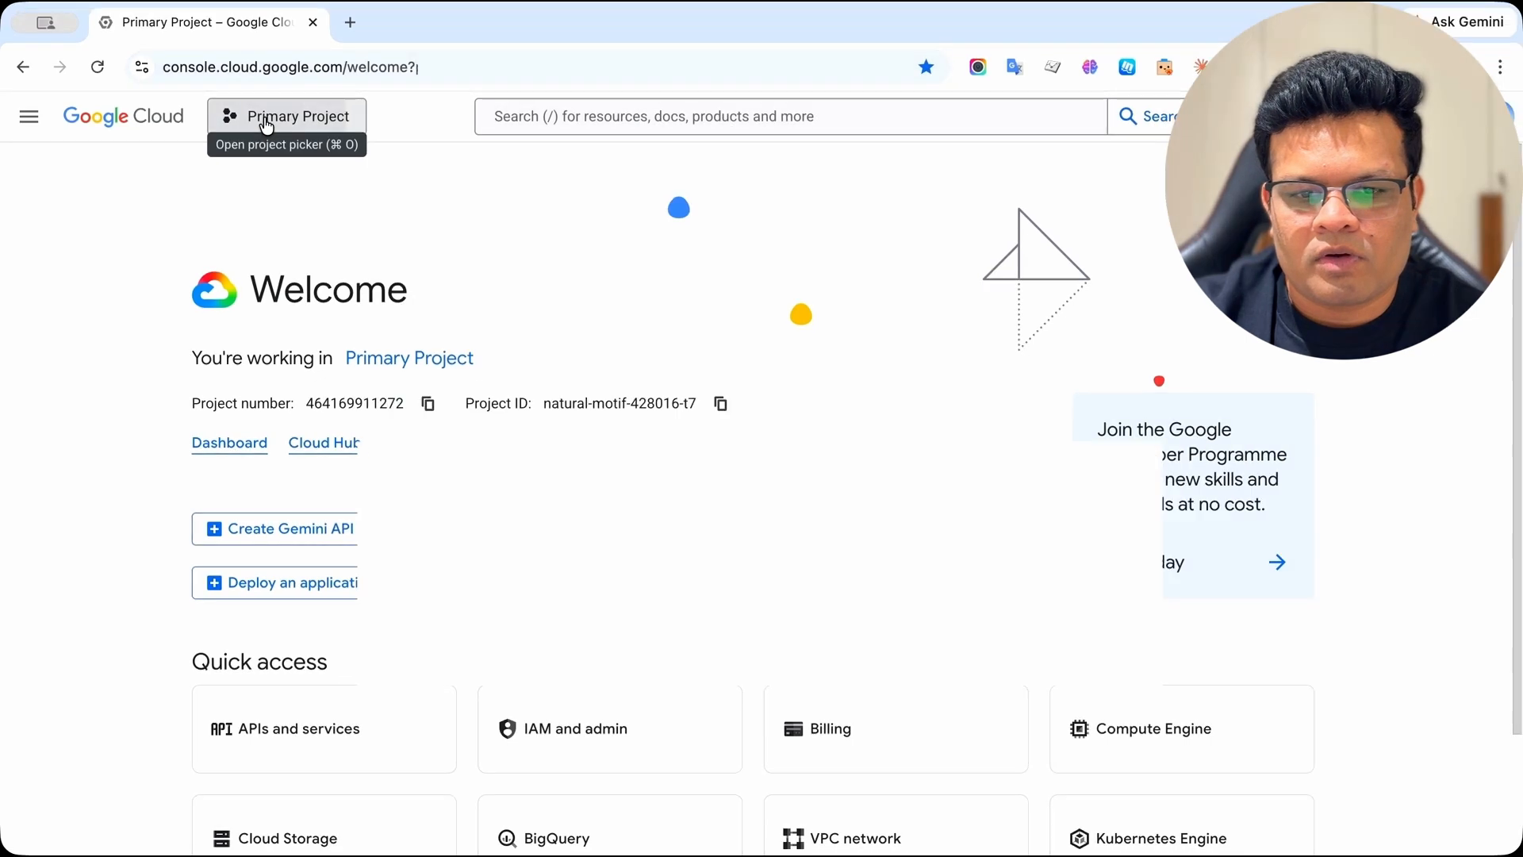
Switch to Google Cloud Console, select the GA4 MCP project and check that the Google Analytics Data API is enabled
left_click(264, 119)
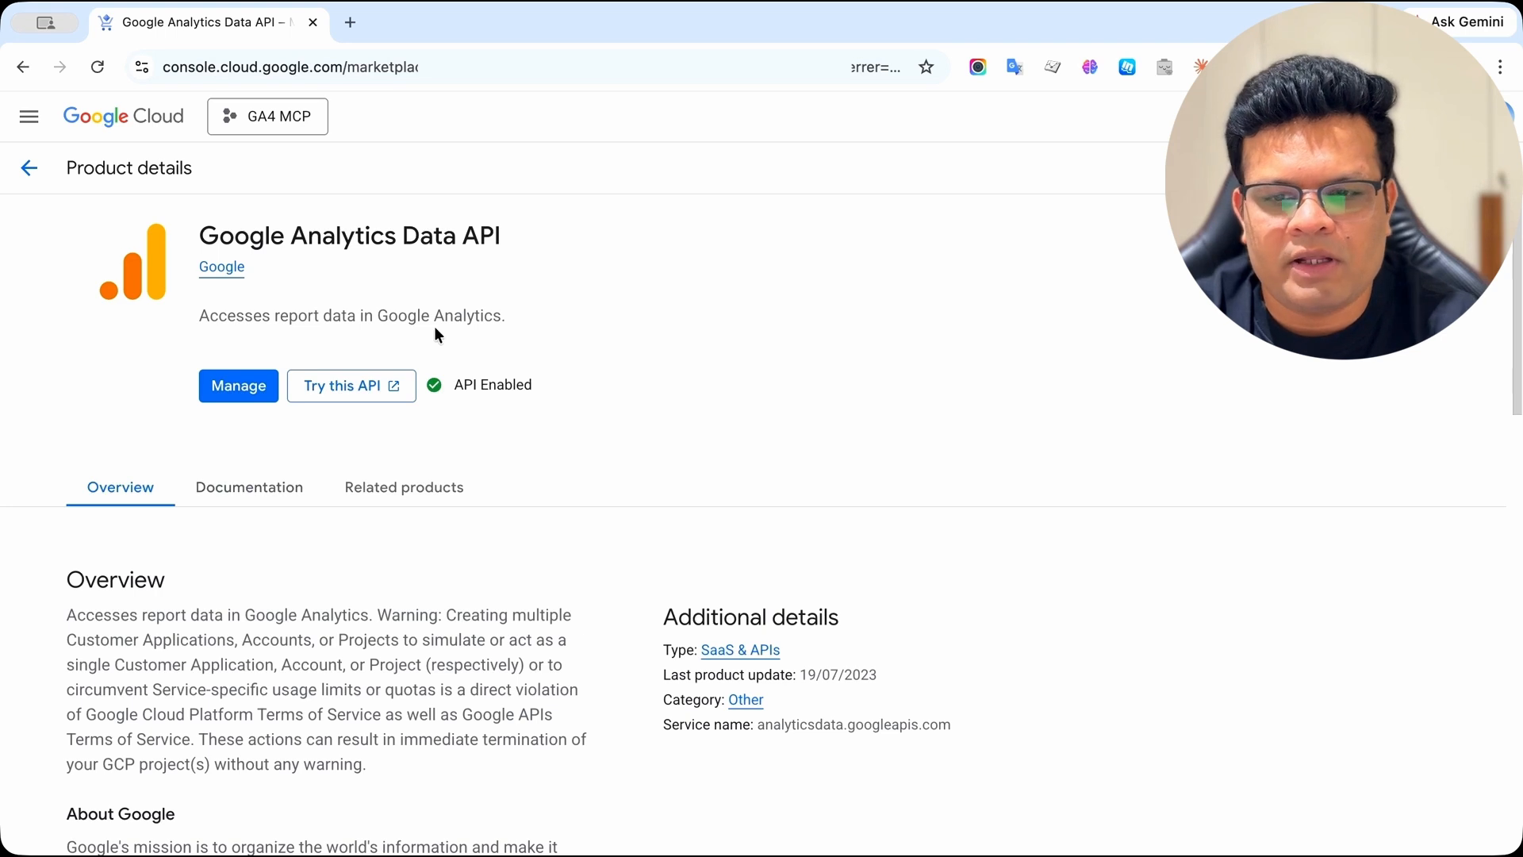
scroll(276, 399, "down", 1)
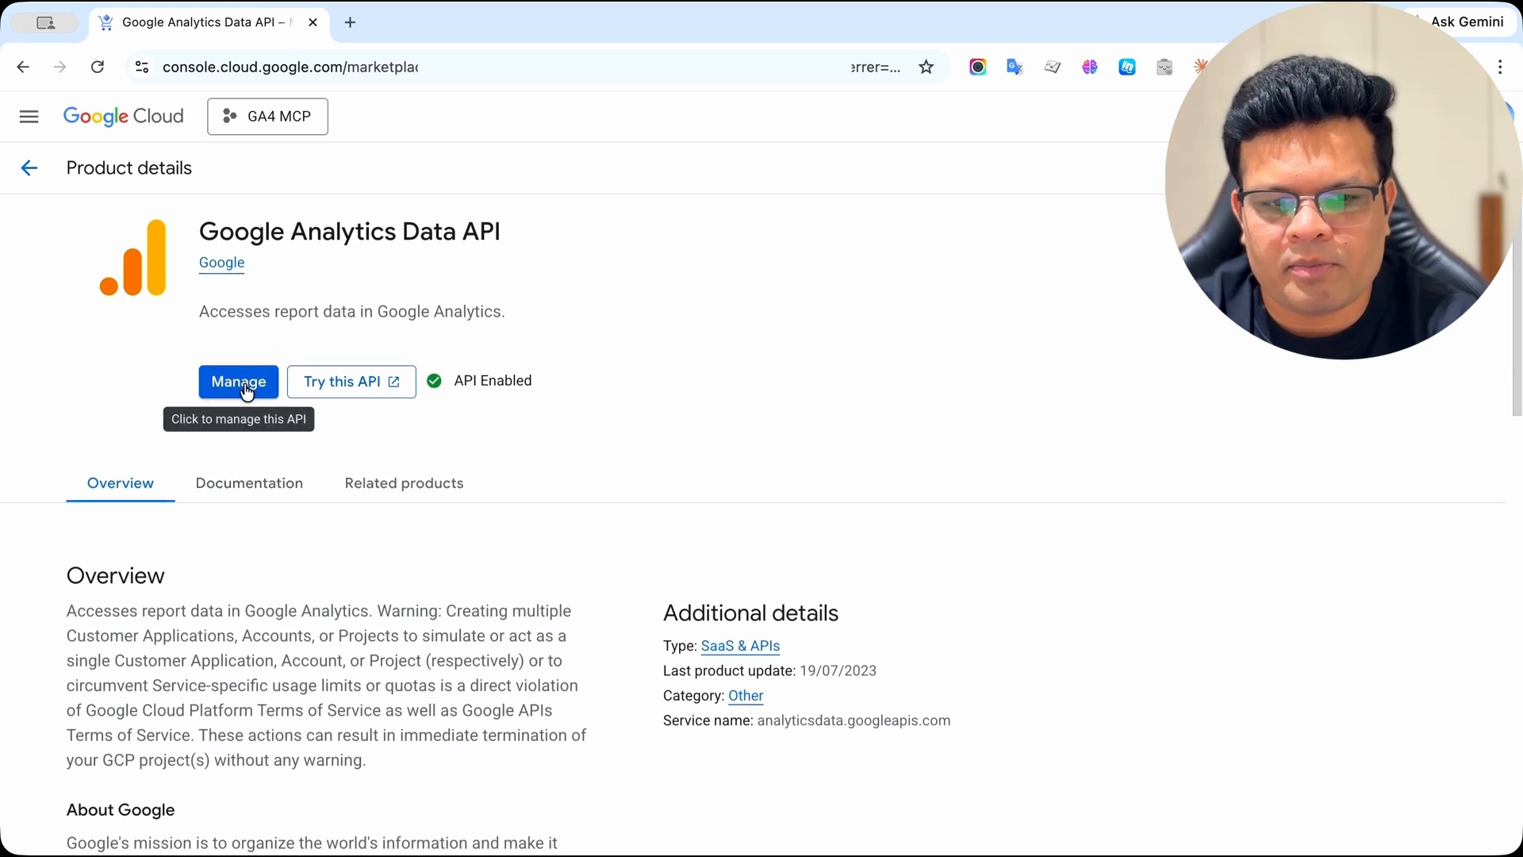
left_click(248, 391)
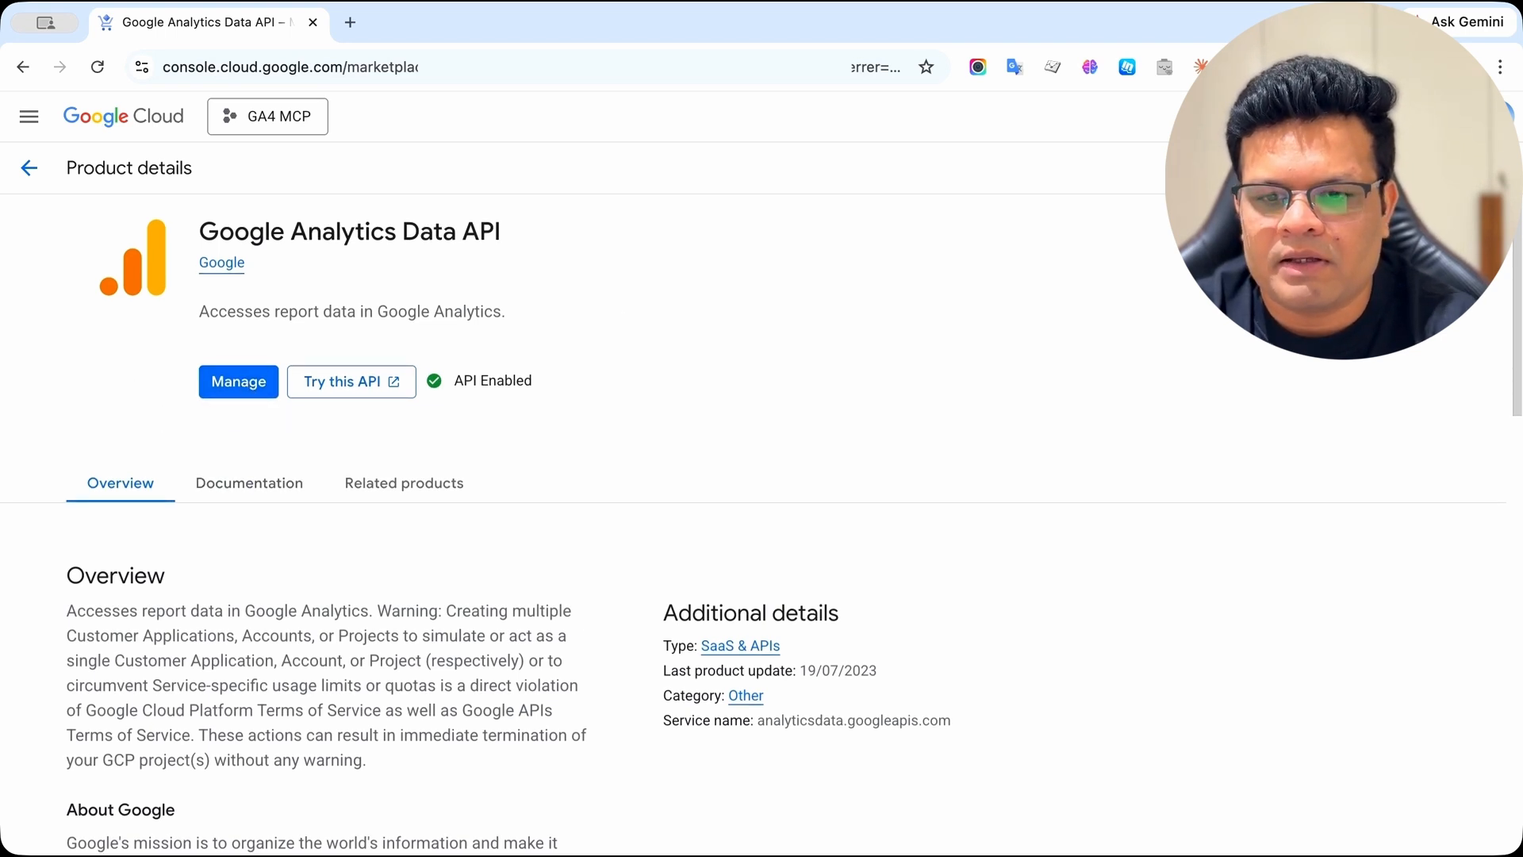
double_click(457, 387)
left_click(564, 408)
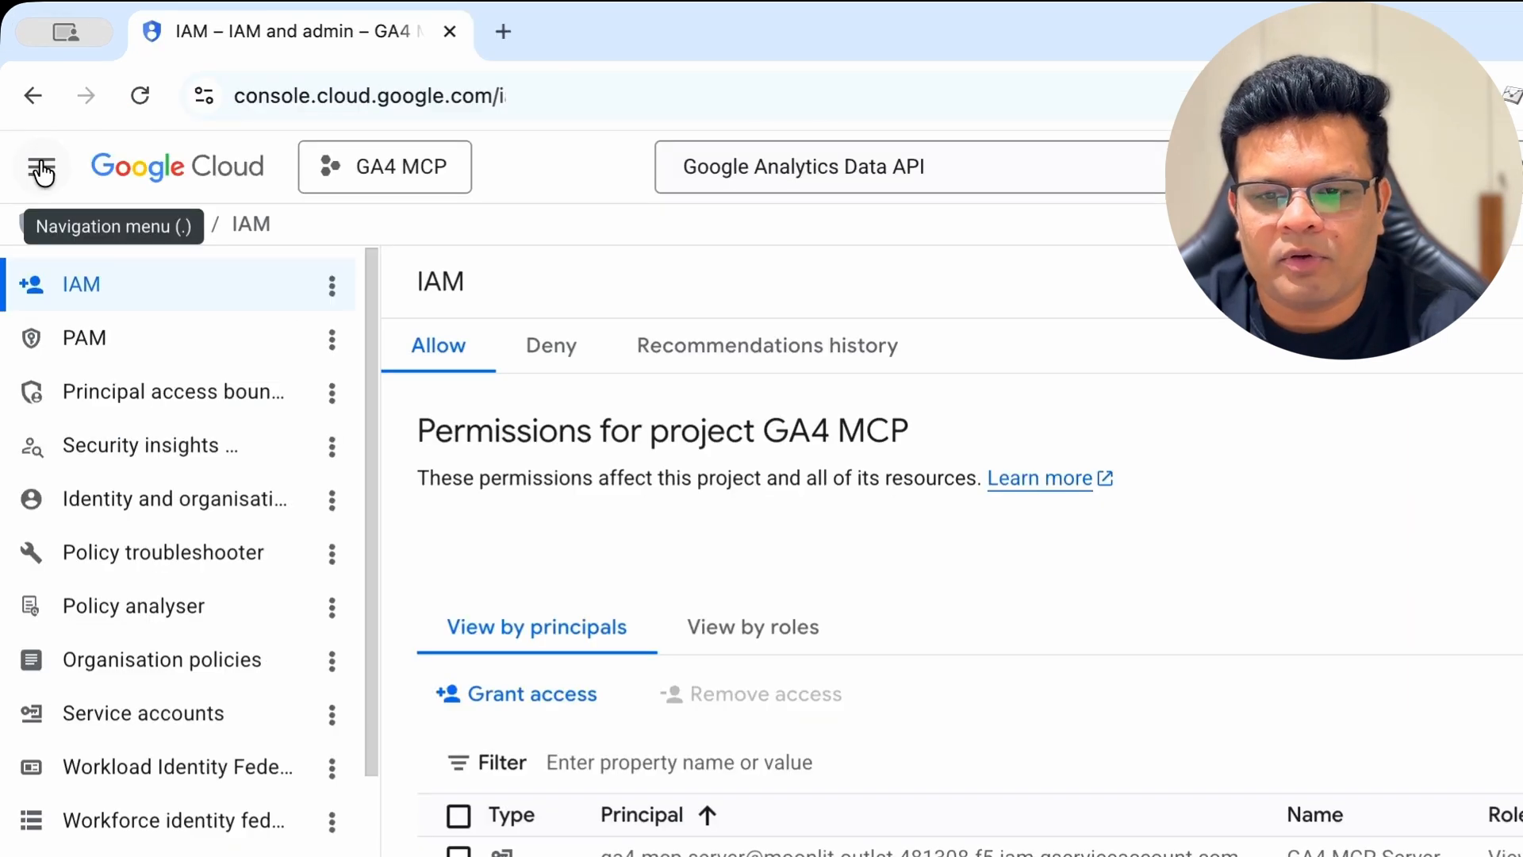
Create a service account named GA4 MCP Server in the GA4 MCP project
left_click(36, 116)
mouse_move(218, 714)
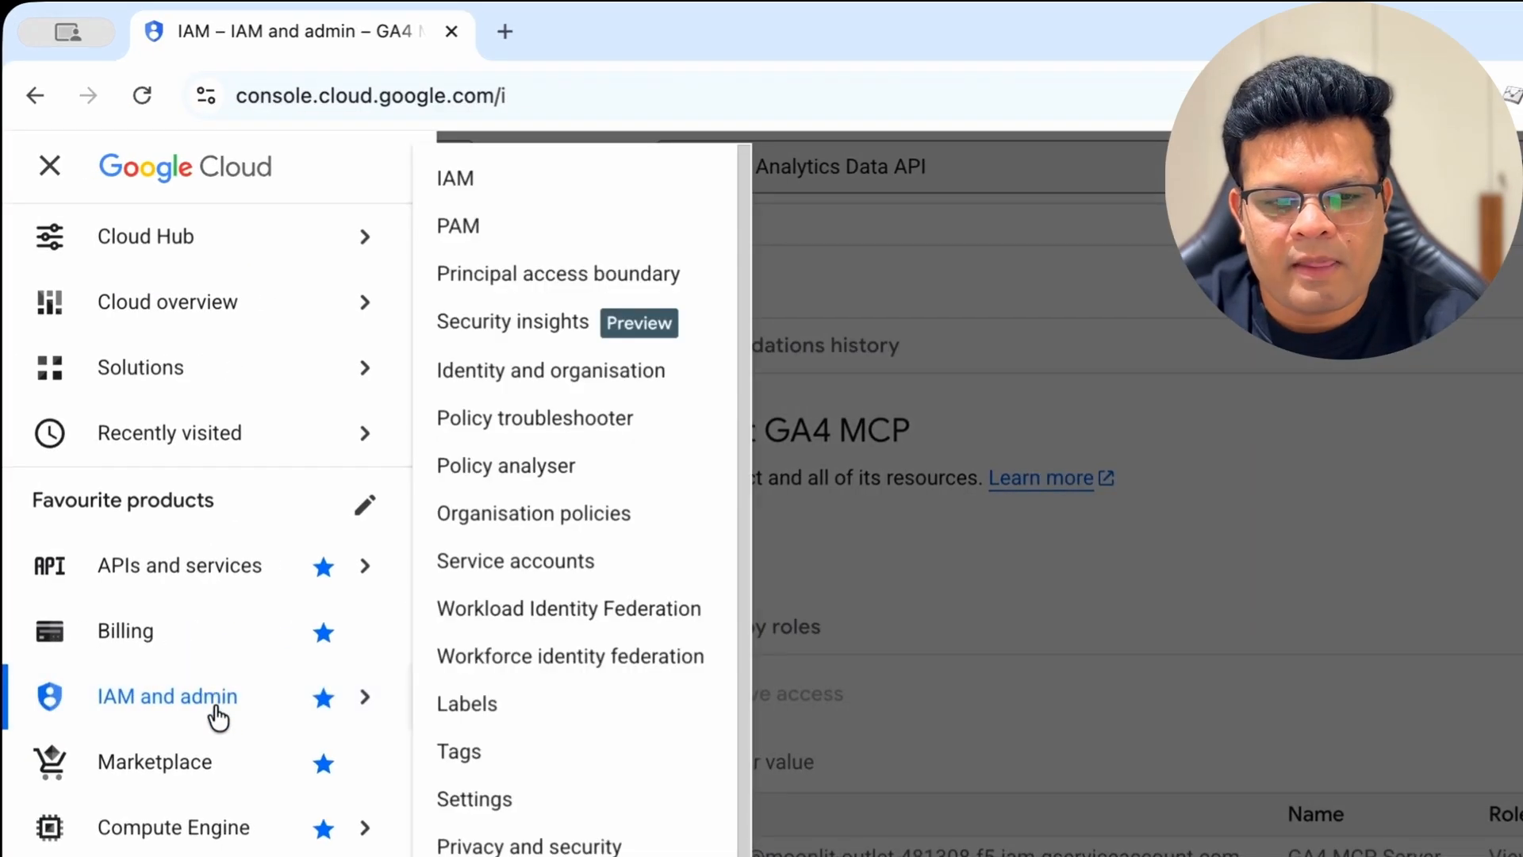
left_click(606, 568)
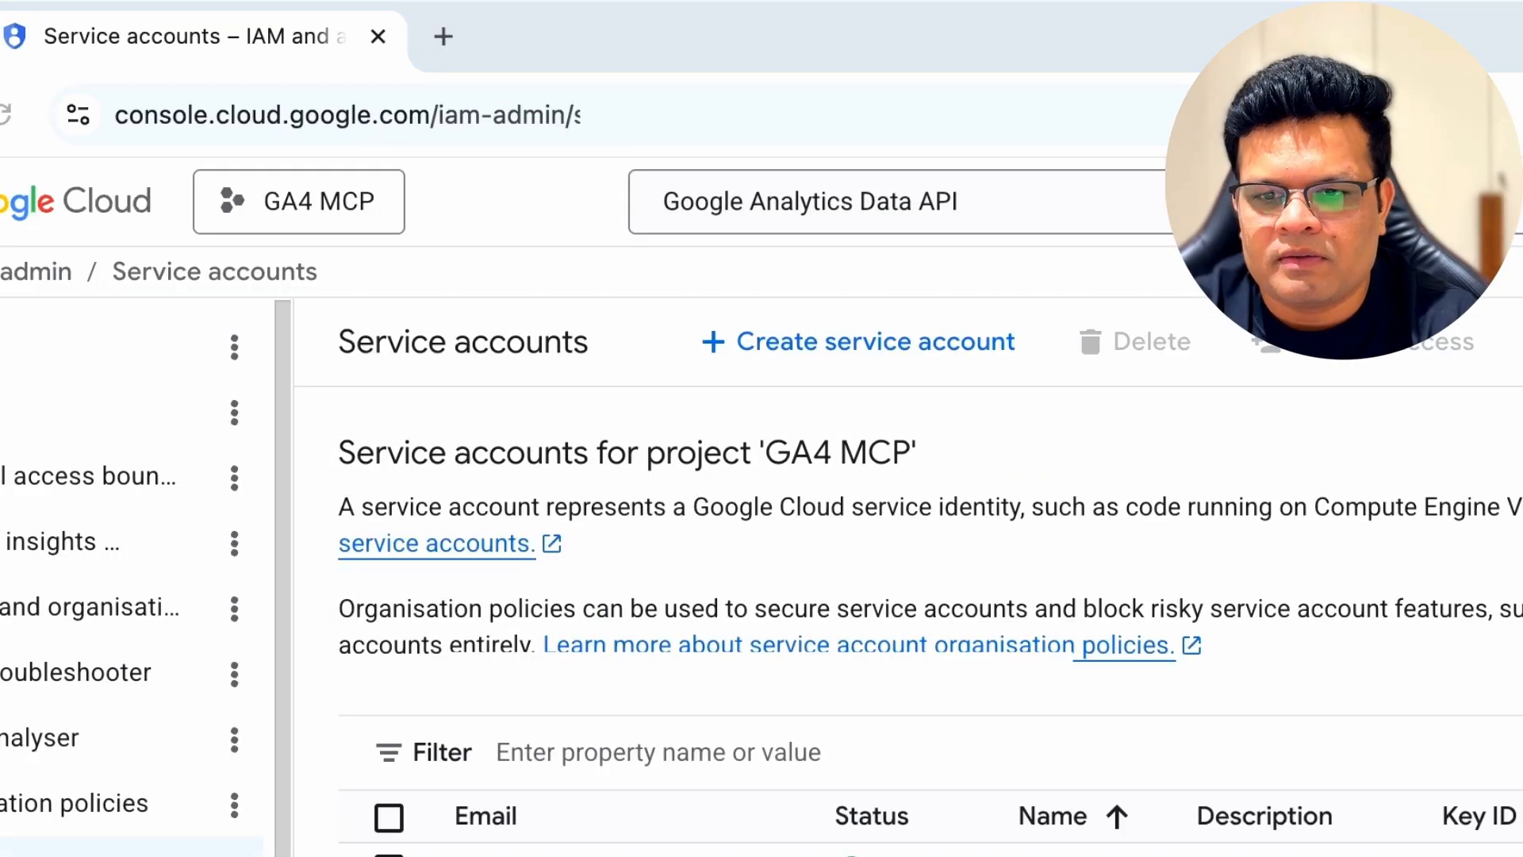
left_click(841, 343)
left_click(663, 559)
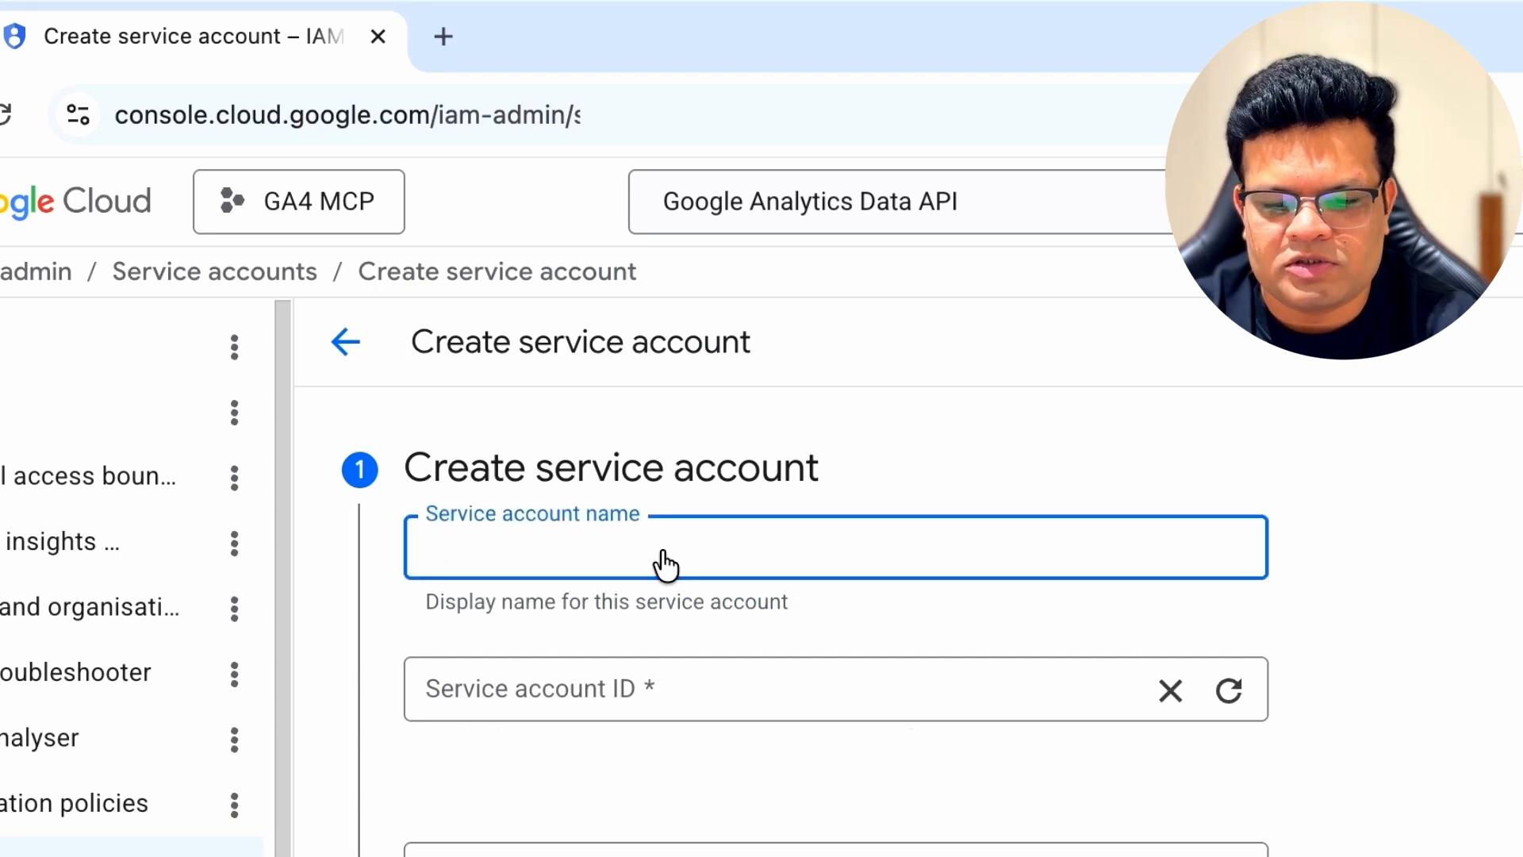
type("GA4 MCP Server")
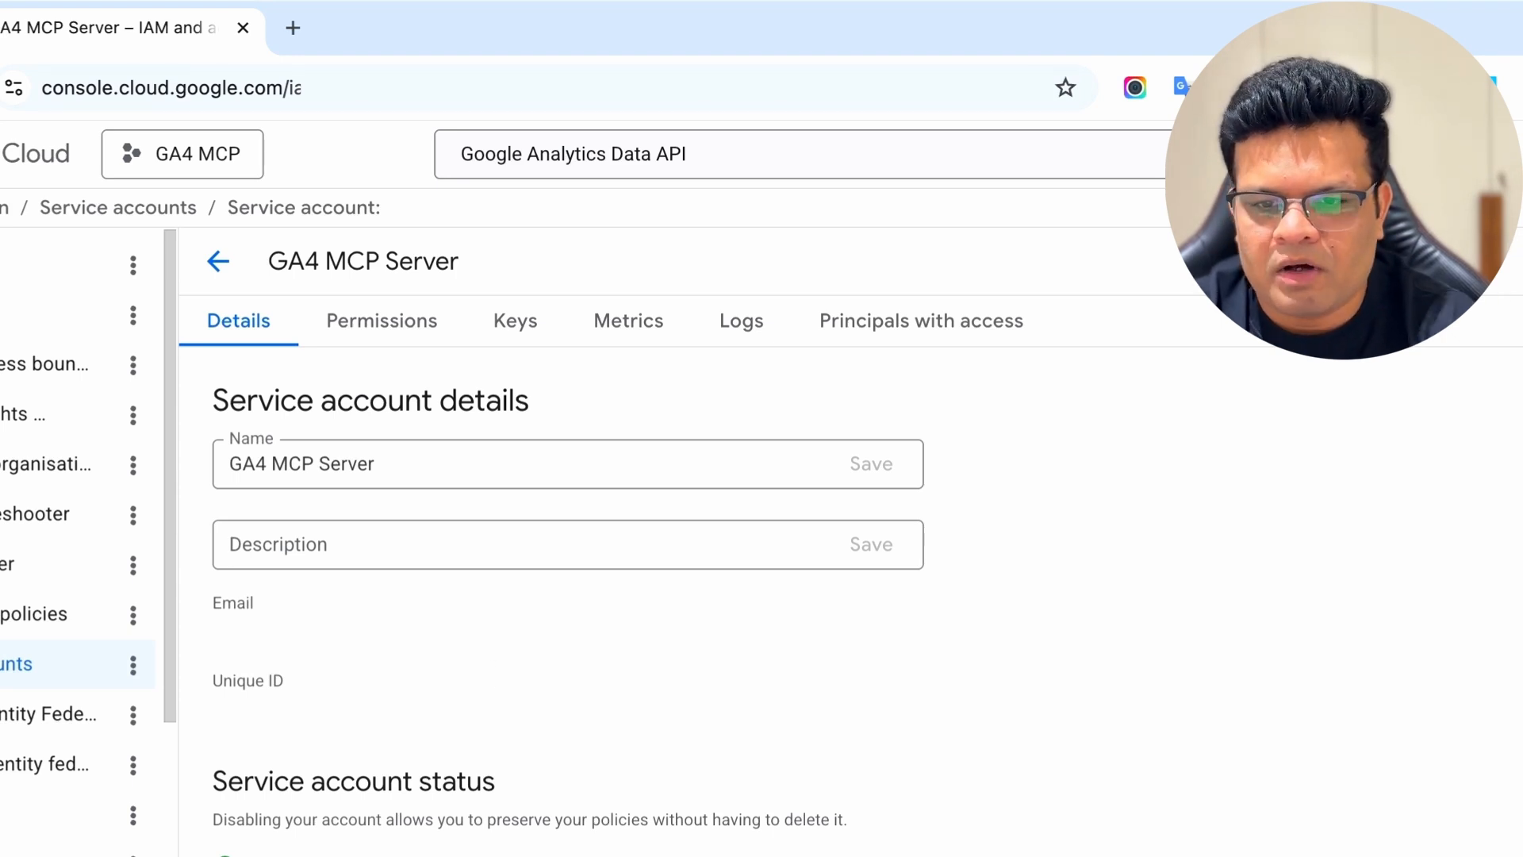
Create and download a JSON private key for the GA4 MCP Server service account
left_click(468, 321)
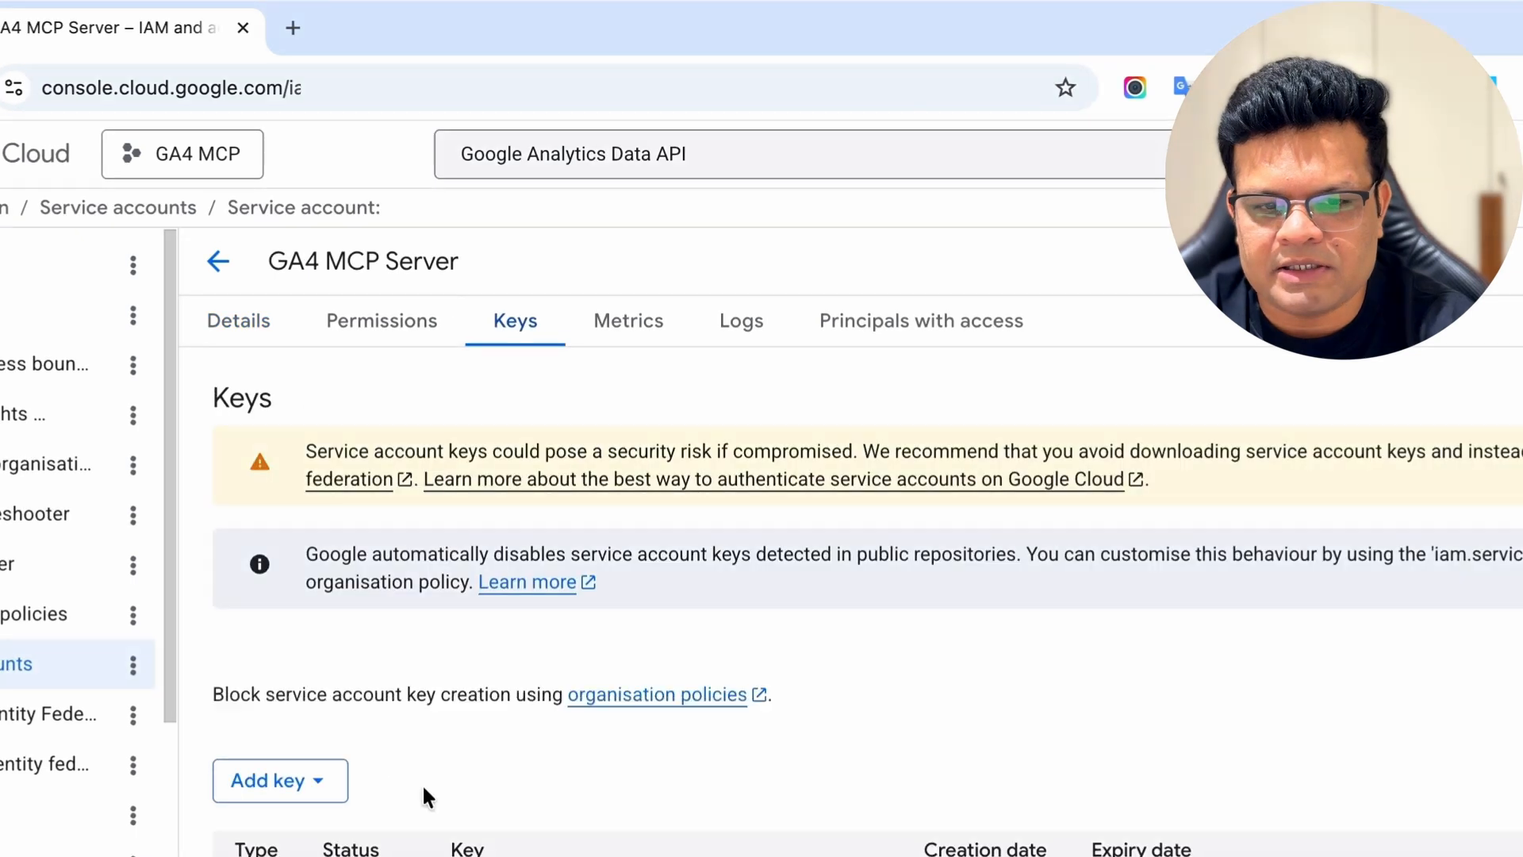
left_click(294, 794)
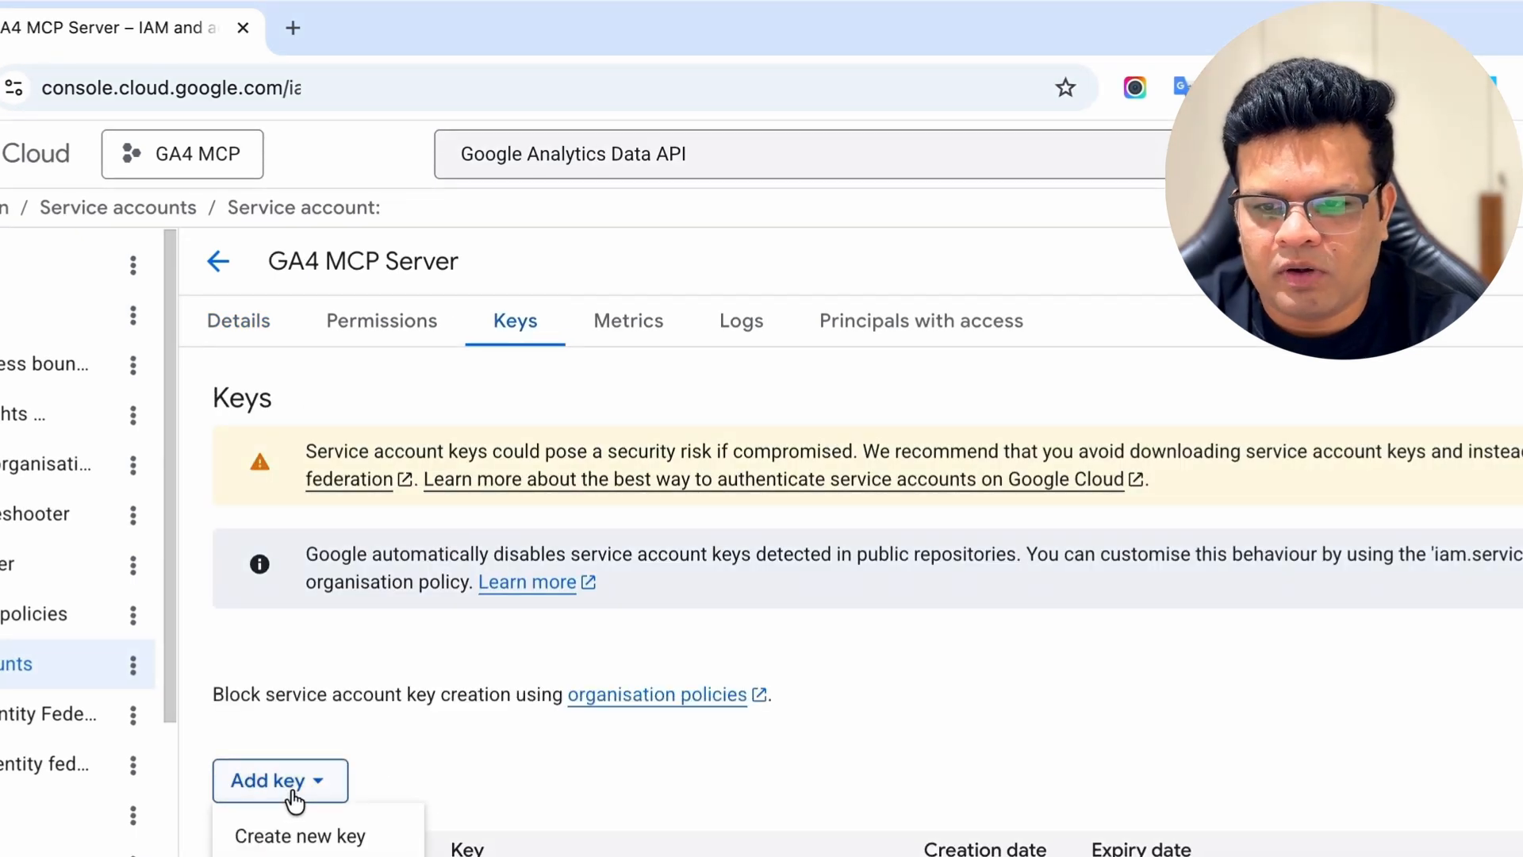
left_click(308, 841)
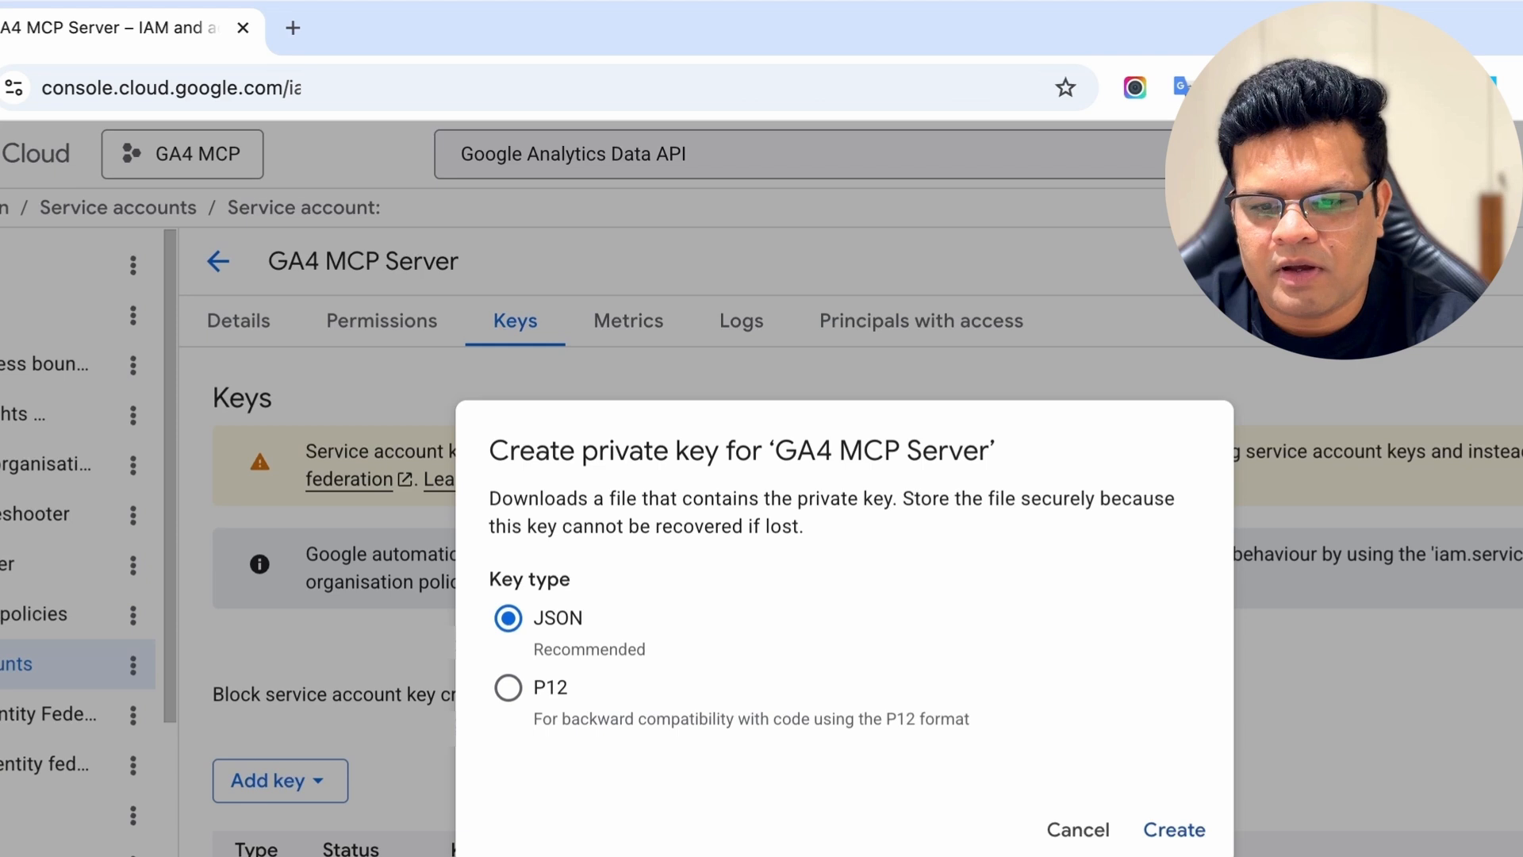
left_click(1163, 829)
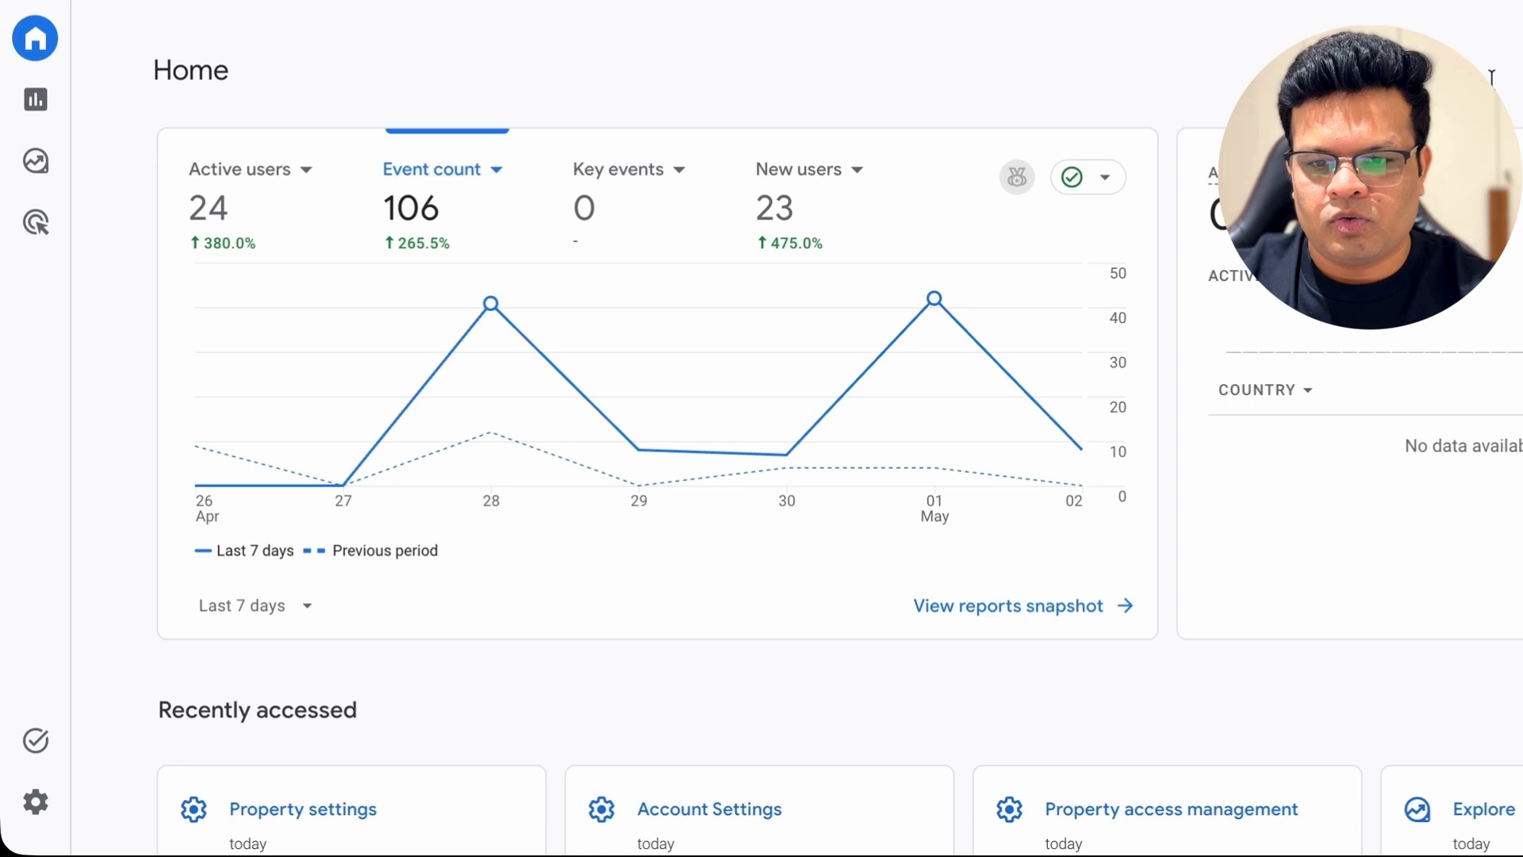
Switch to Google Analytics and open access management for the GA4 property from its admin settings
left_click(37, 805)
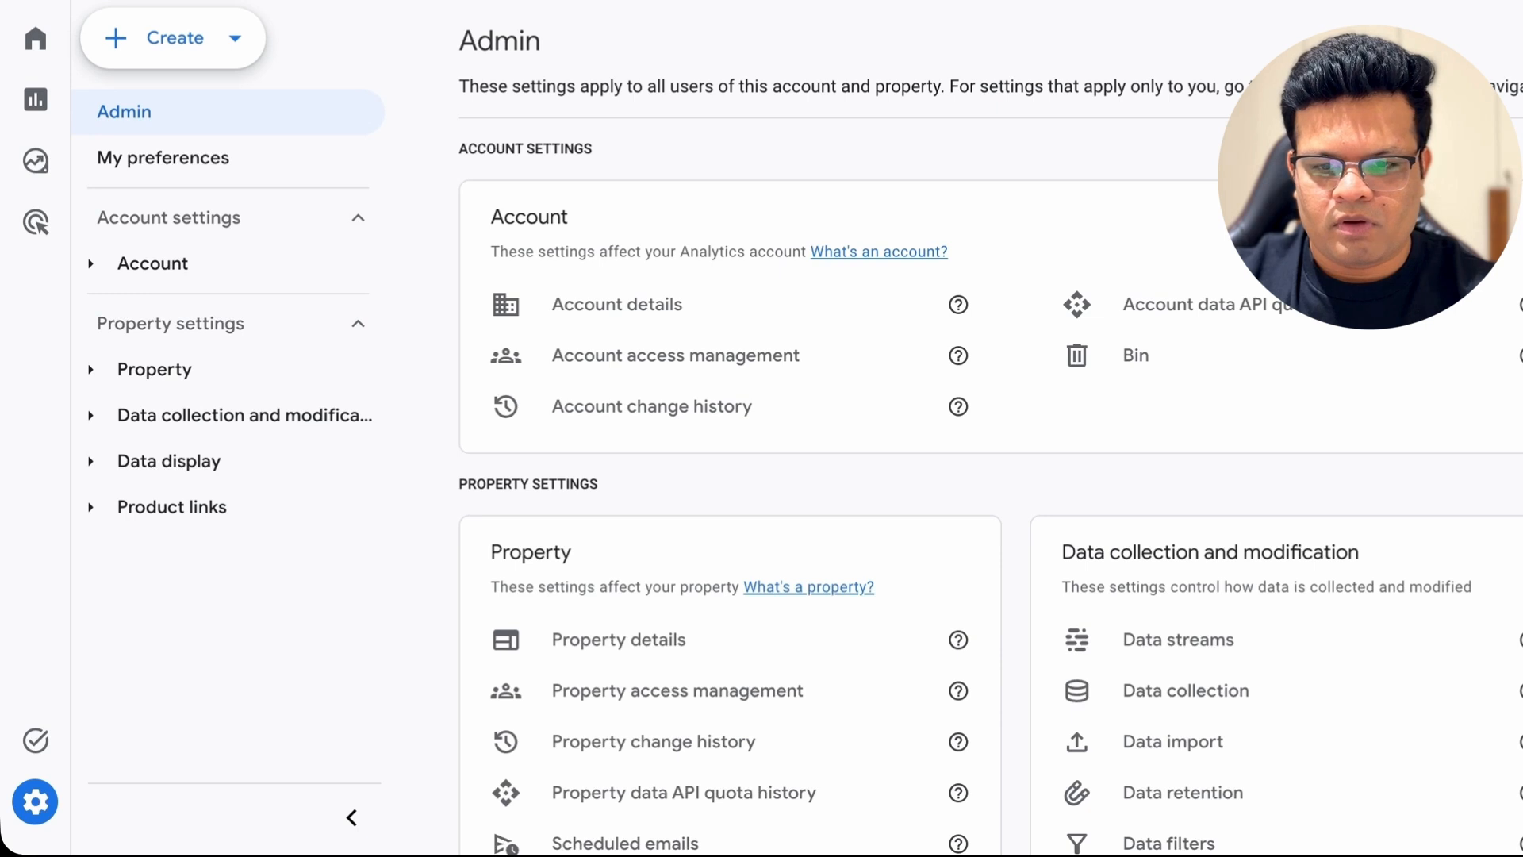
left_click(197, 372)
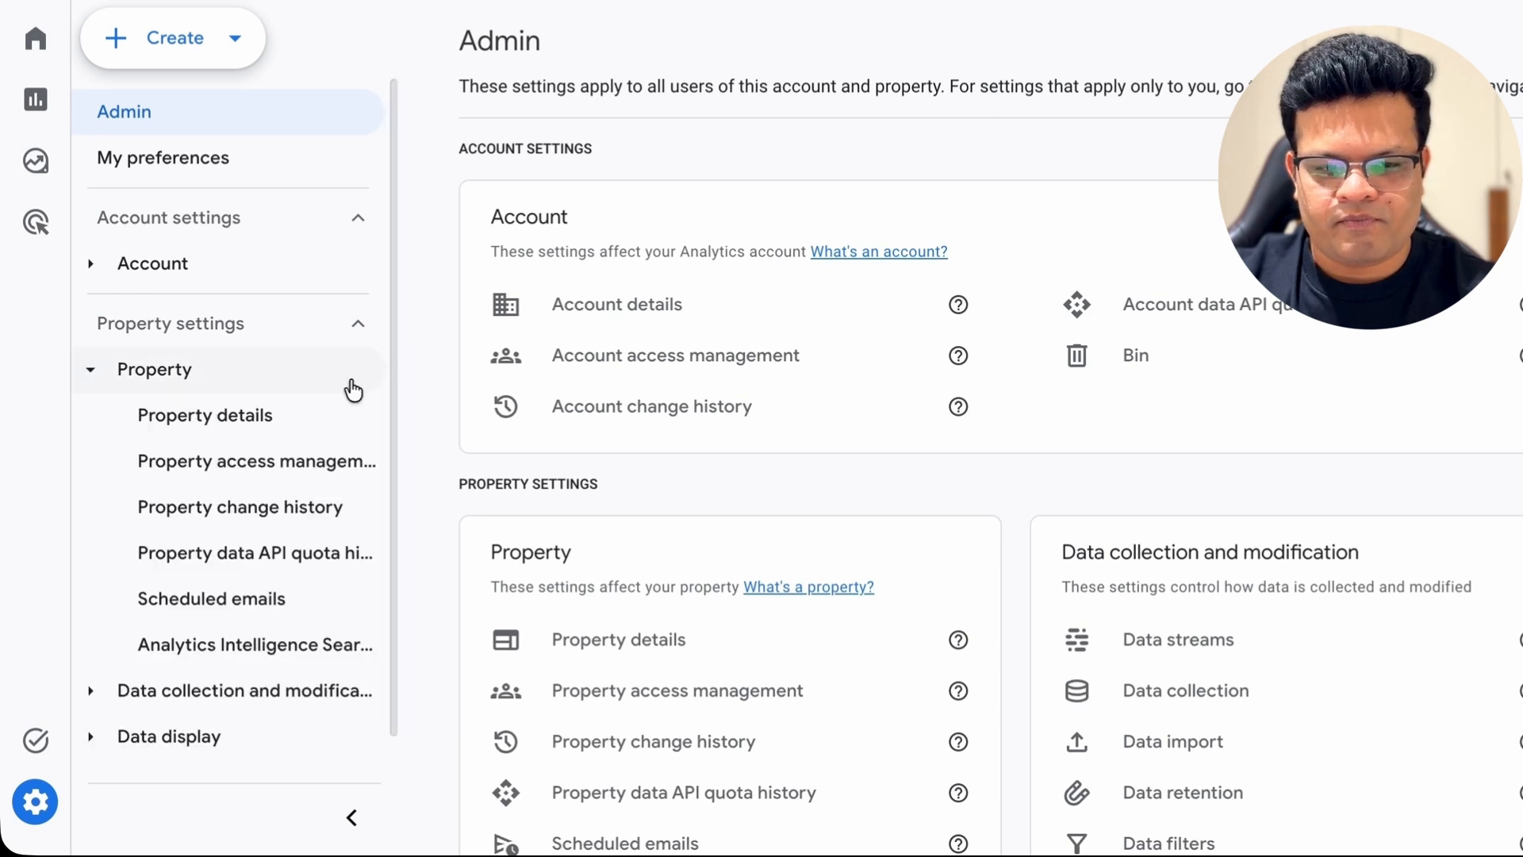
left_click(286, 418)
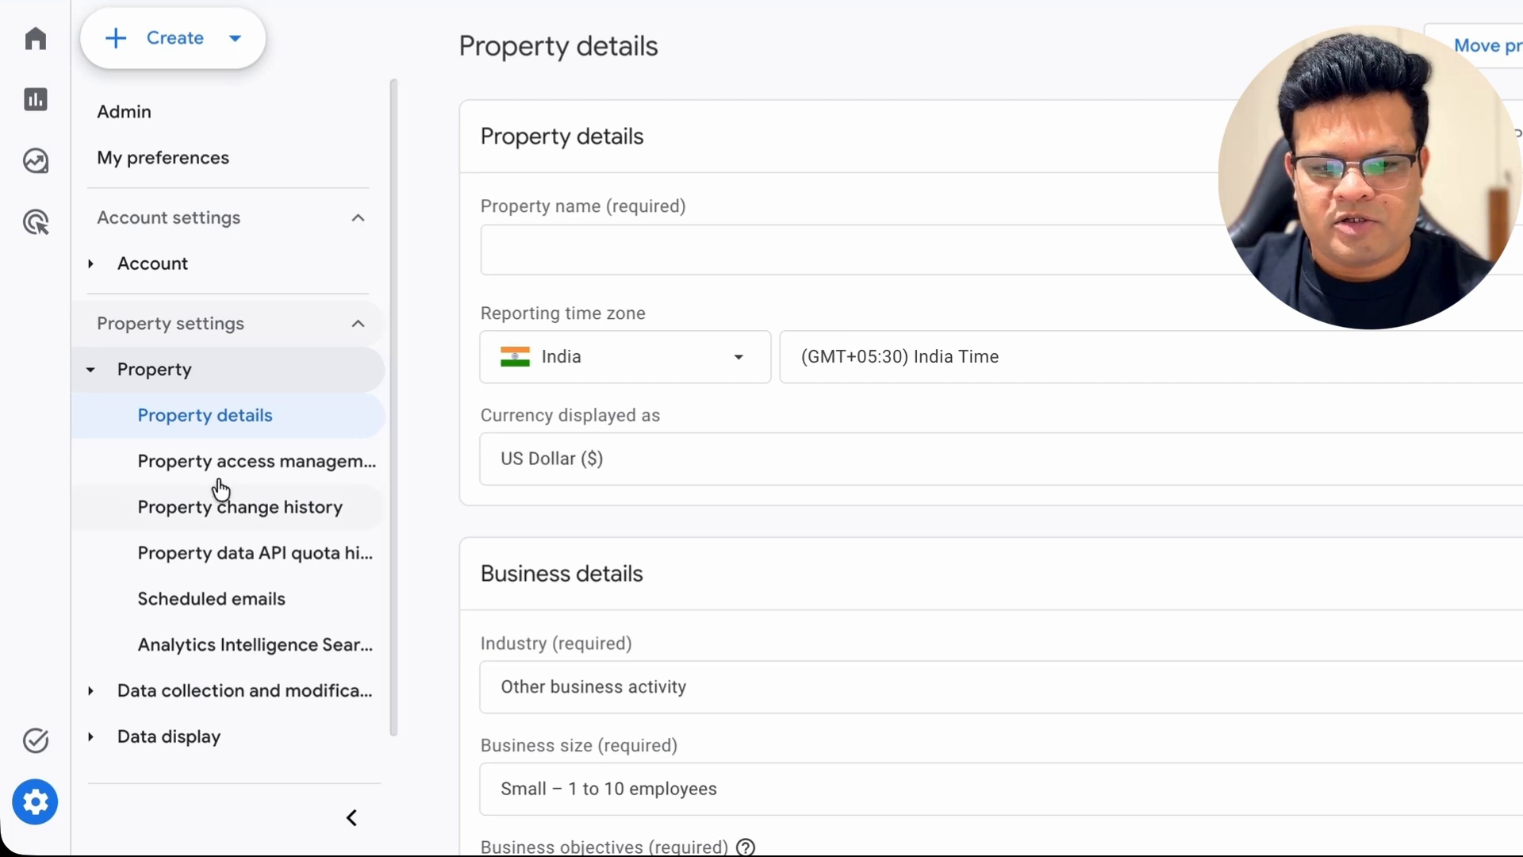
left_click(230, 471)
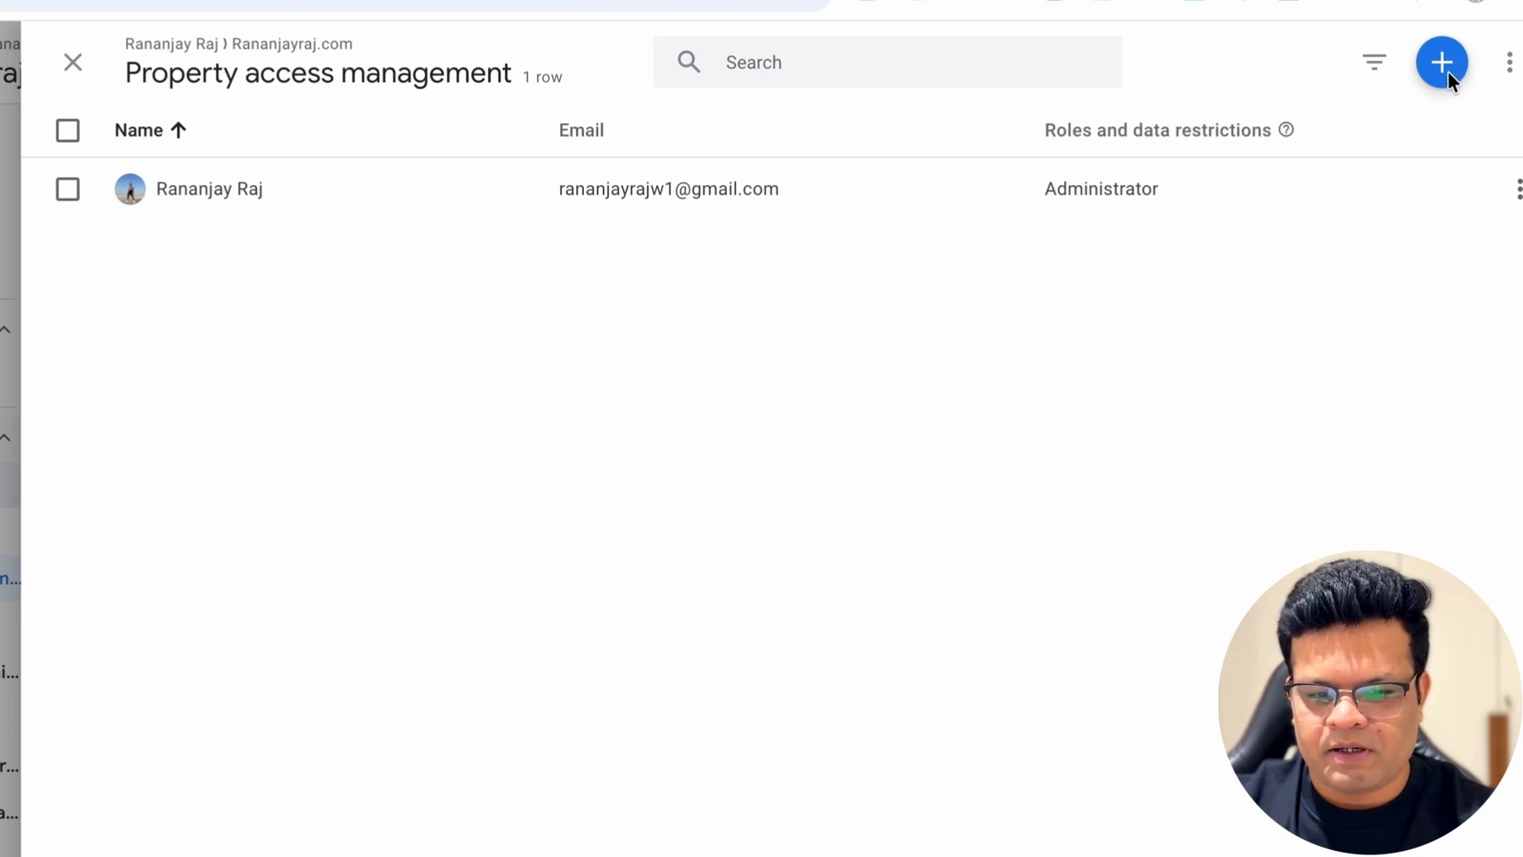
Add a new user to the property using the service account's email address
left_click(1447, 68)
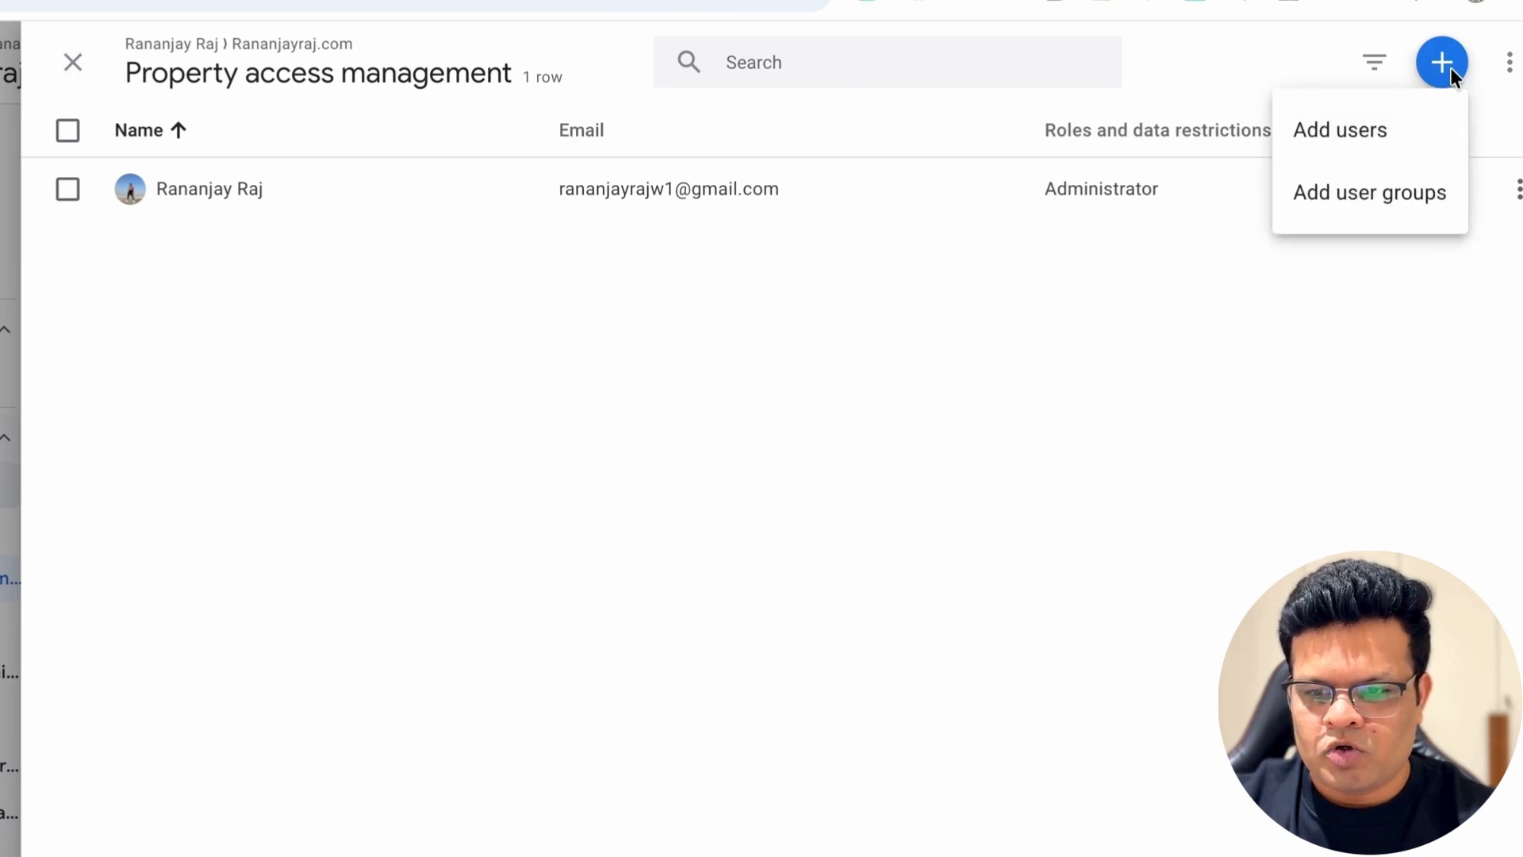
left_click(1355, 136)
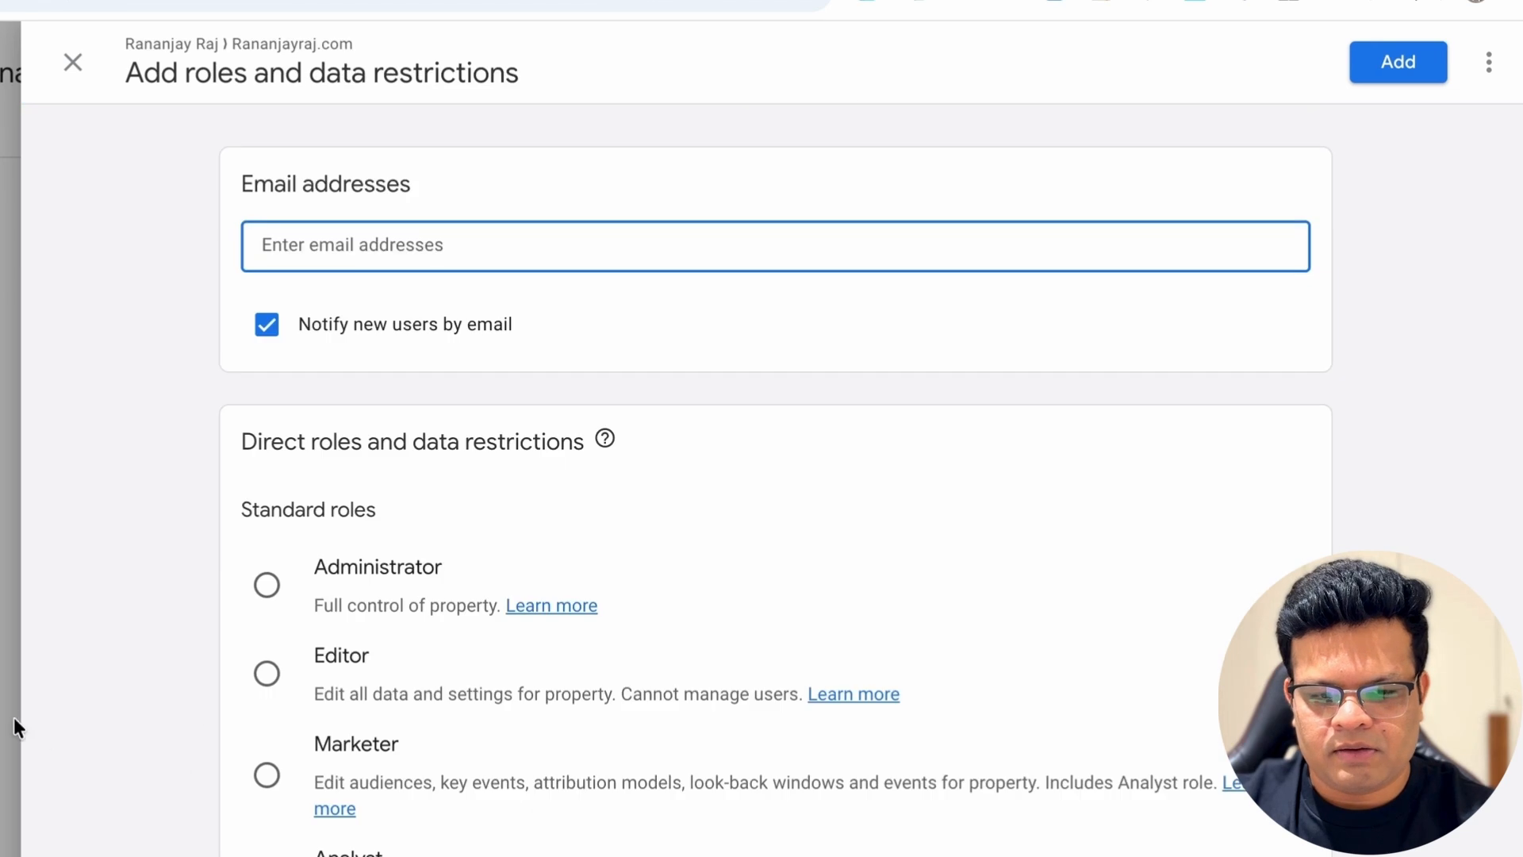
left_click(23, 716)
type("ga4-mcp-server@")
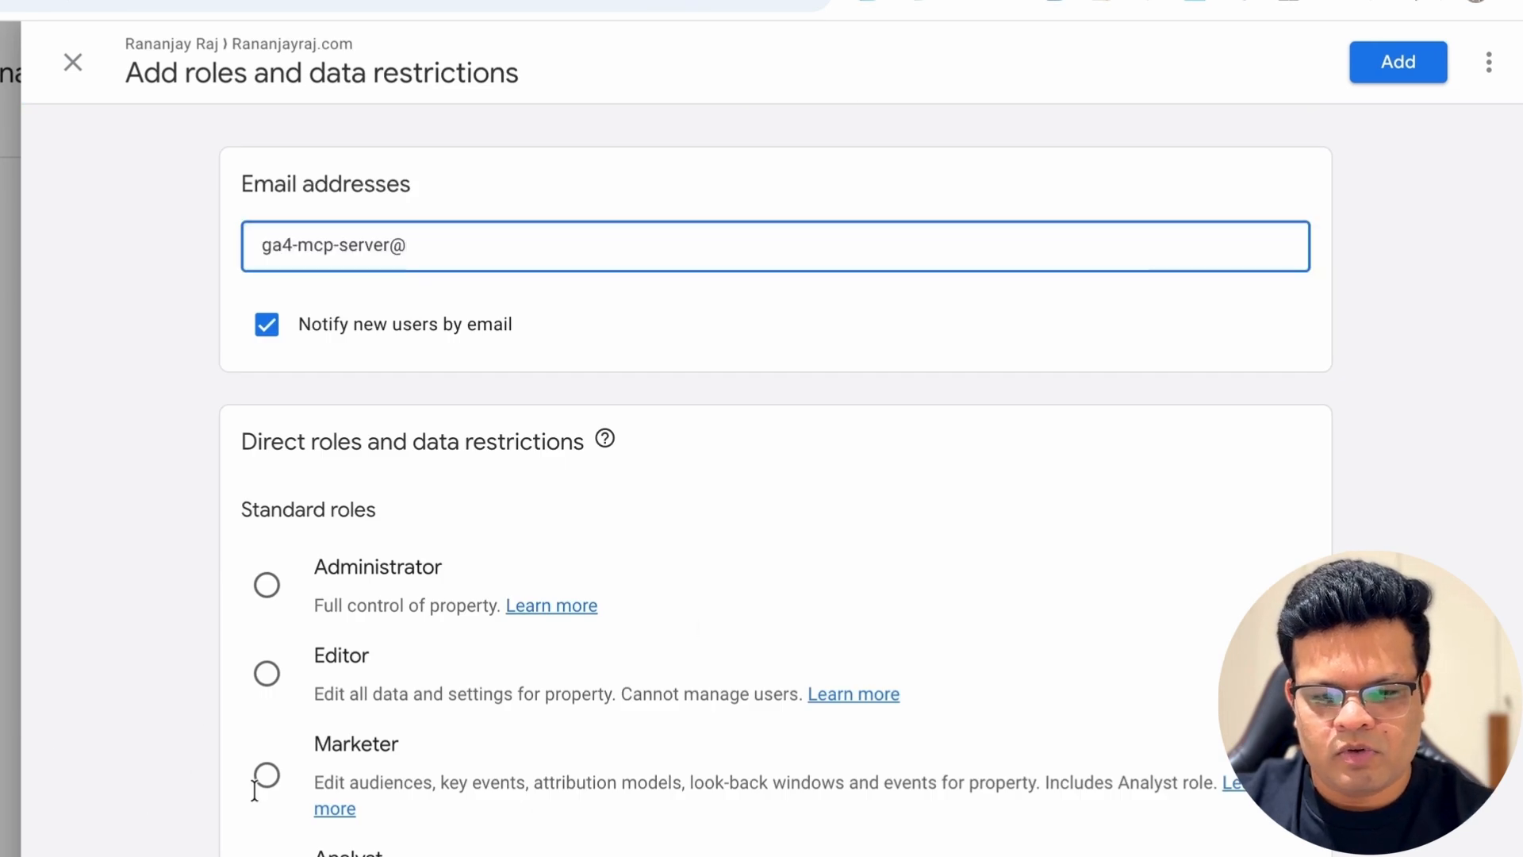
left_click(1414, 75)
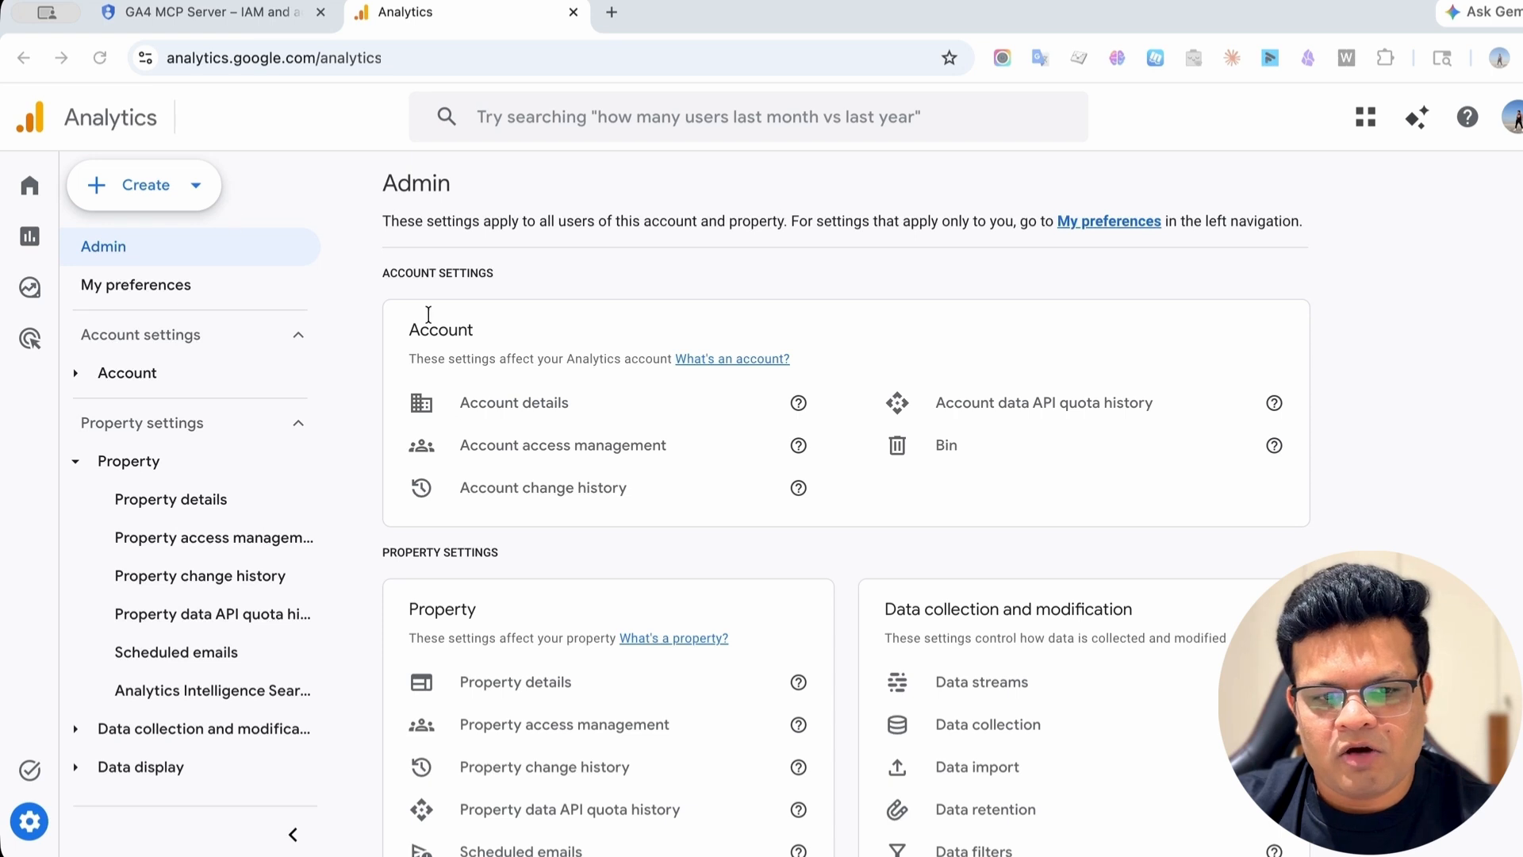
Open the property details and copy the property ID
left_click(548, 691)
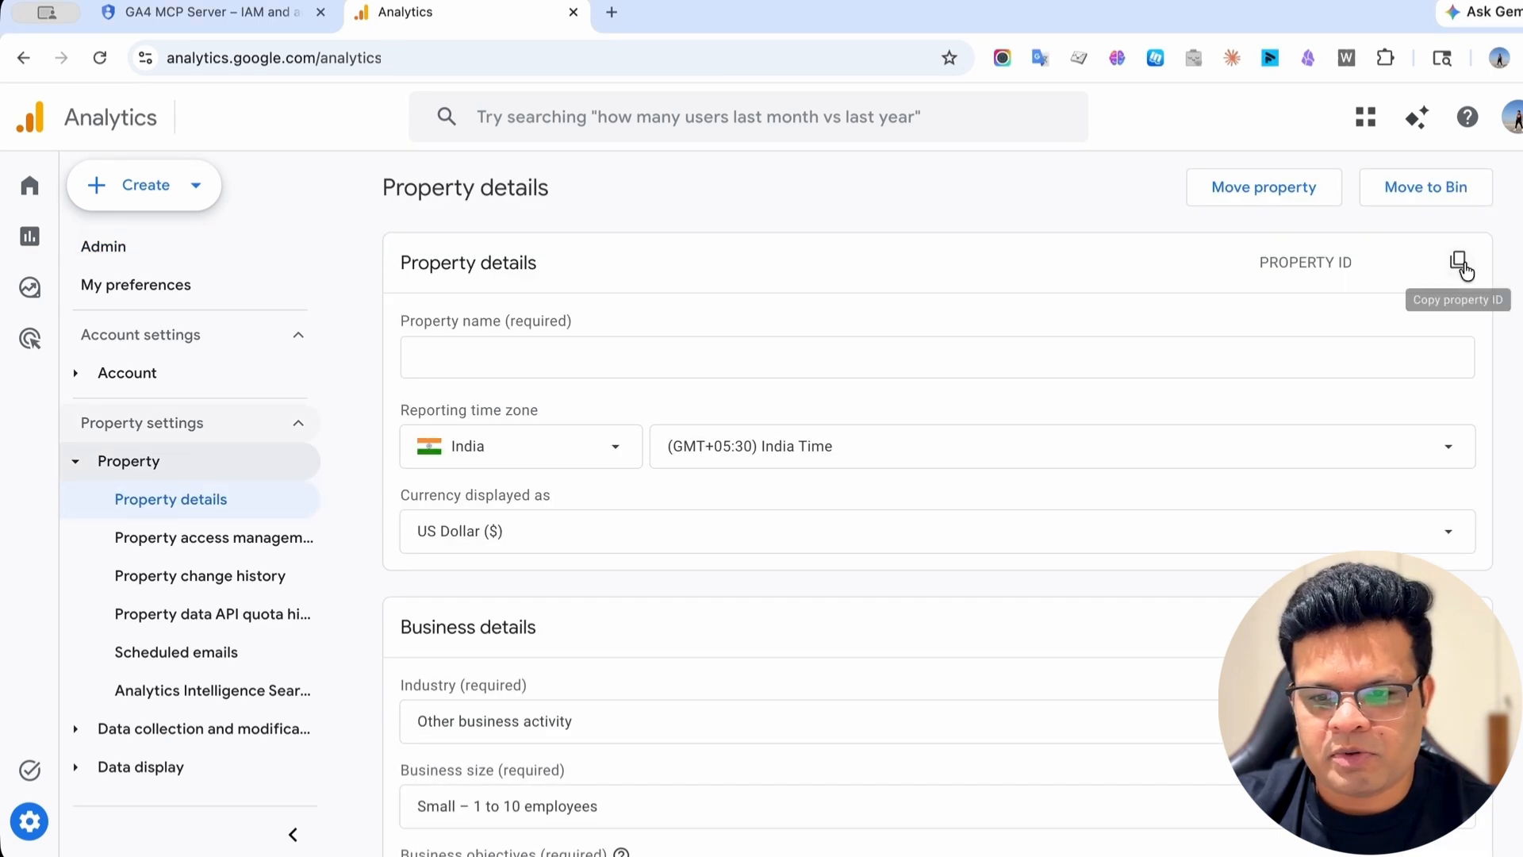
left_click(1473, 265)
left_click(1457, 272)
double_click(1301, 262)
left_click(1496, 272)
left_click(1461, 265)
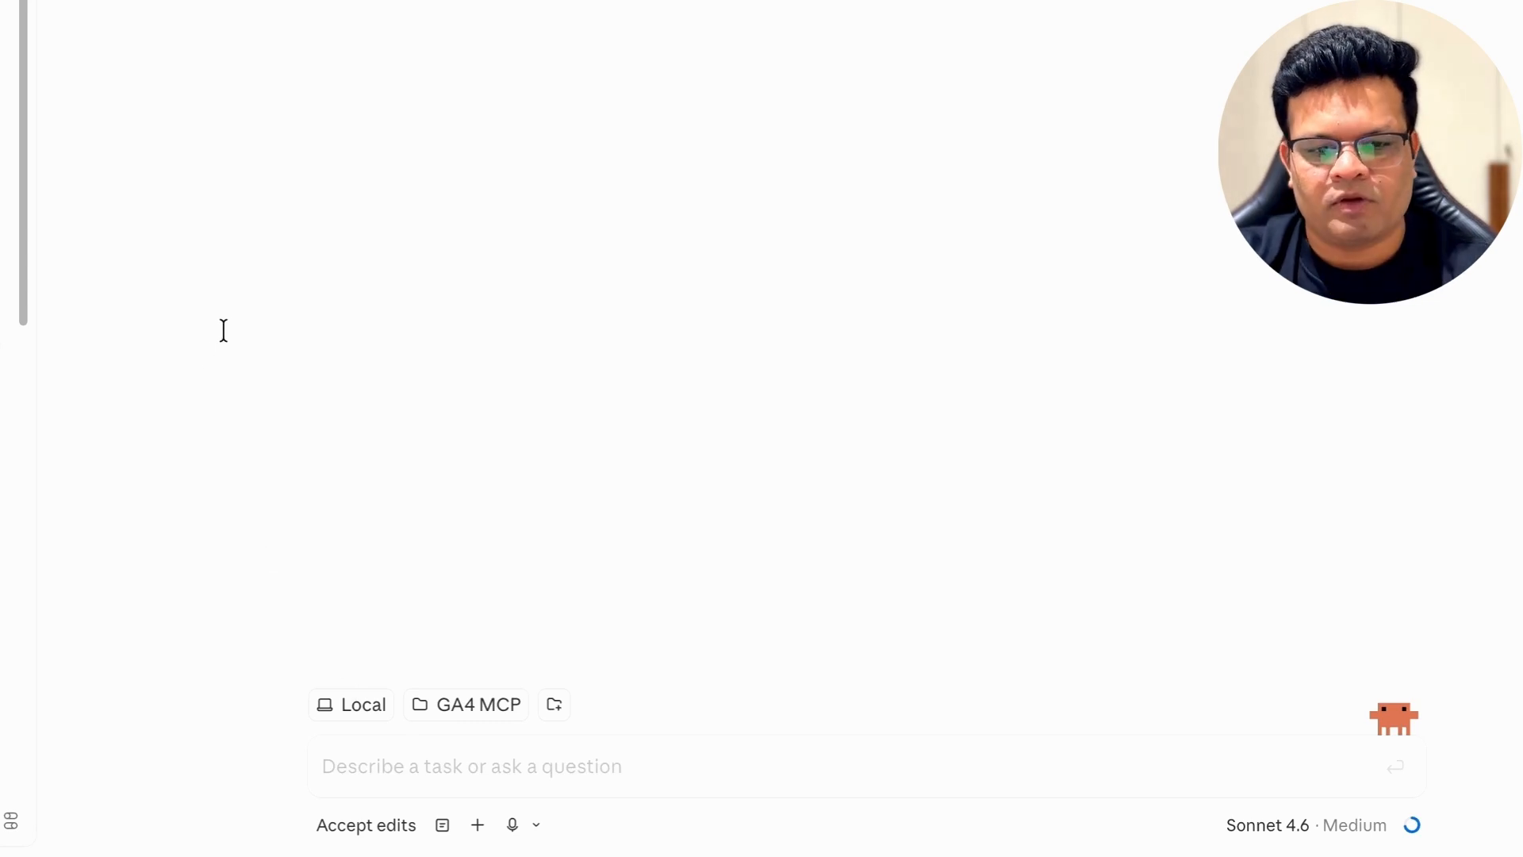
Switch to Claude Code, request a FastMCP-based Google Analytics 4 server and a Claude Desktop config update, and trust the GA4 MCP workspace
left_click(435, 766)
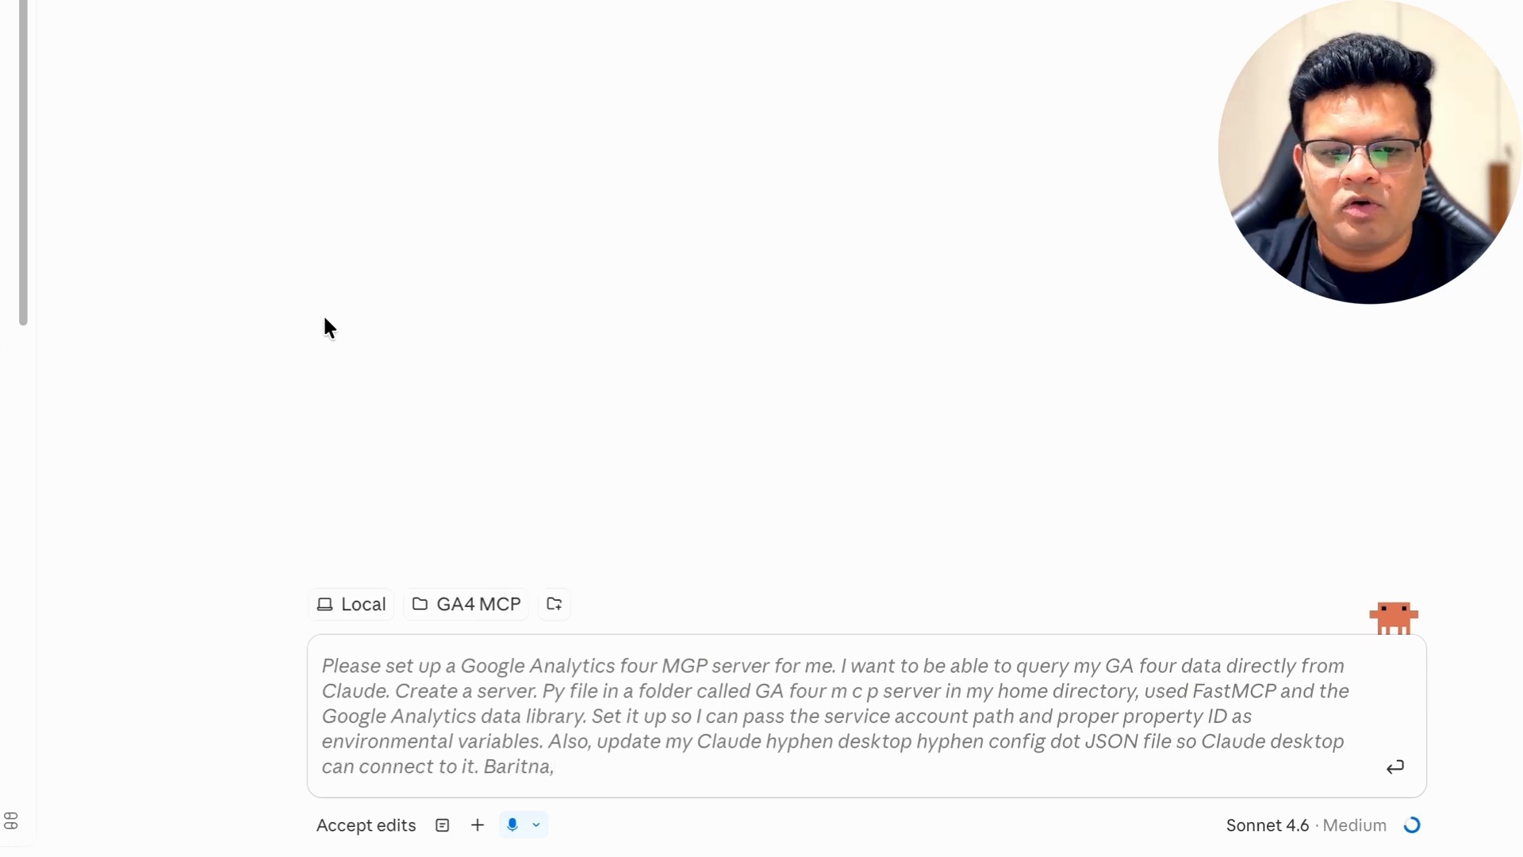
key("Return")
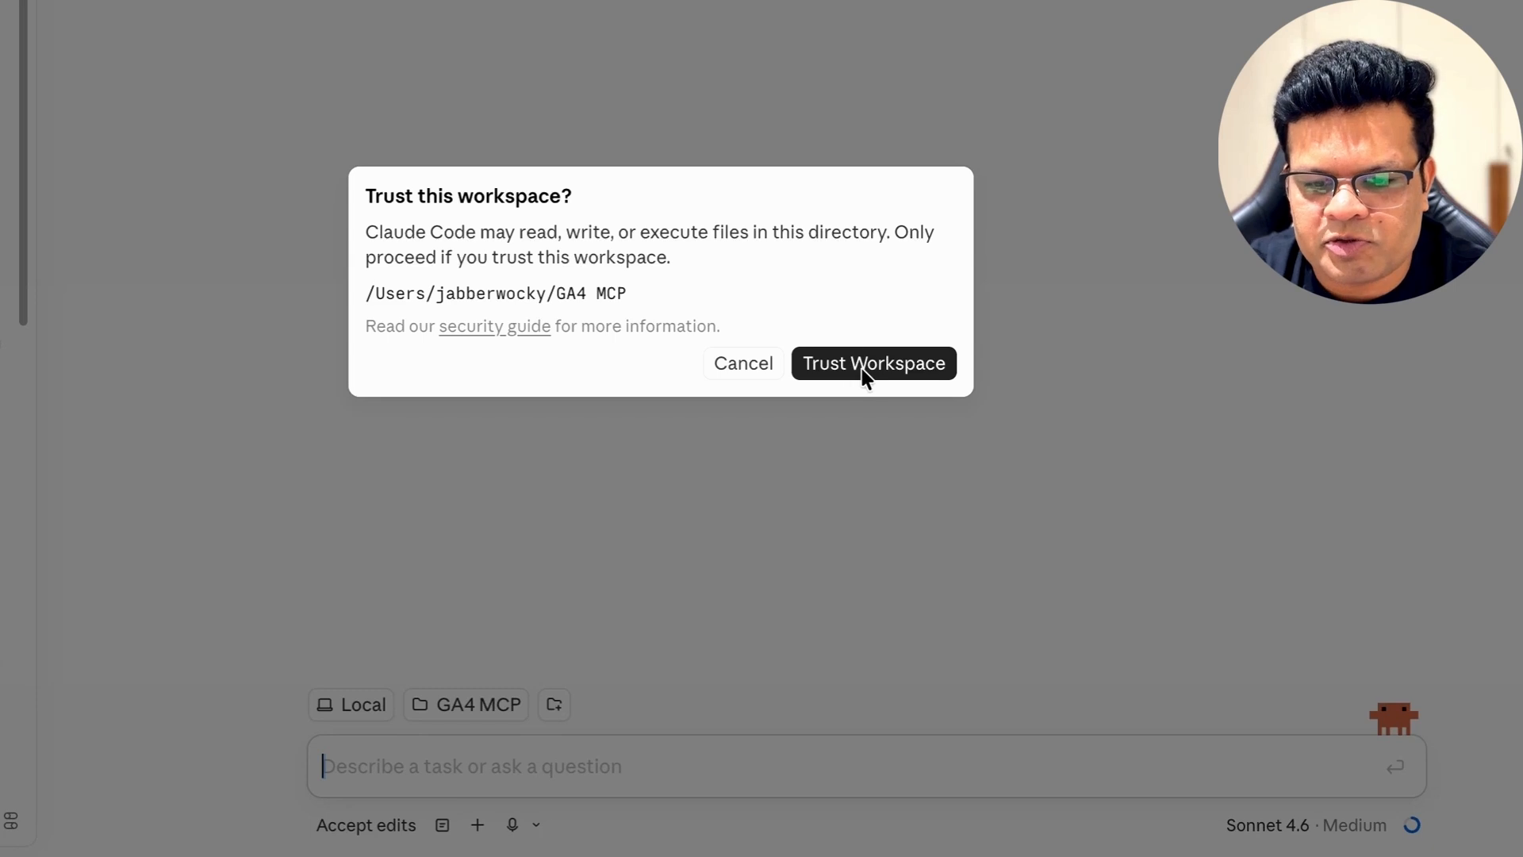
left_click(821, 366)
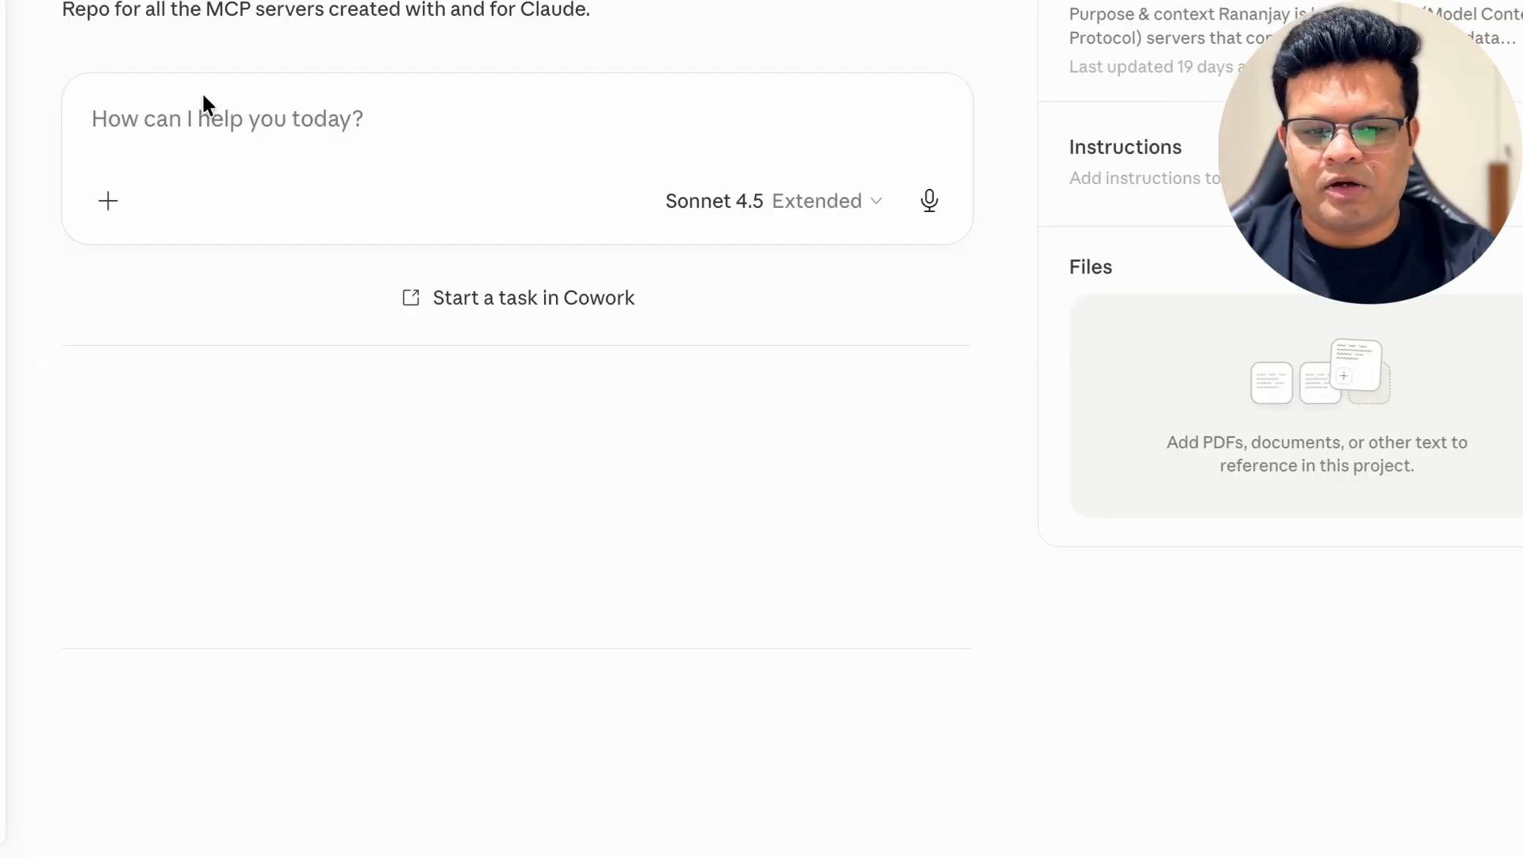
Switch to the Claude project chat and review the key insights in the GA4 traffic source report
left_click(171, 115)
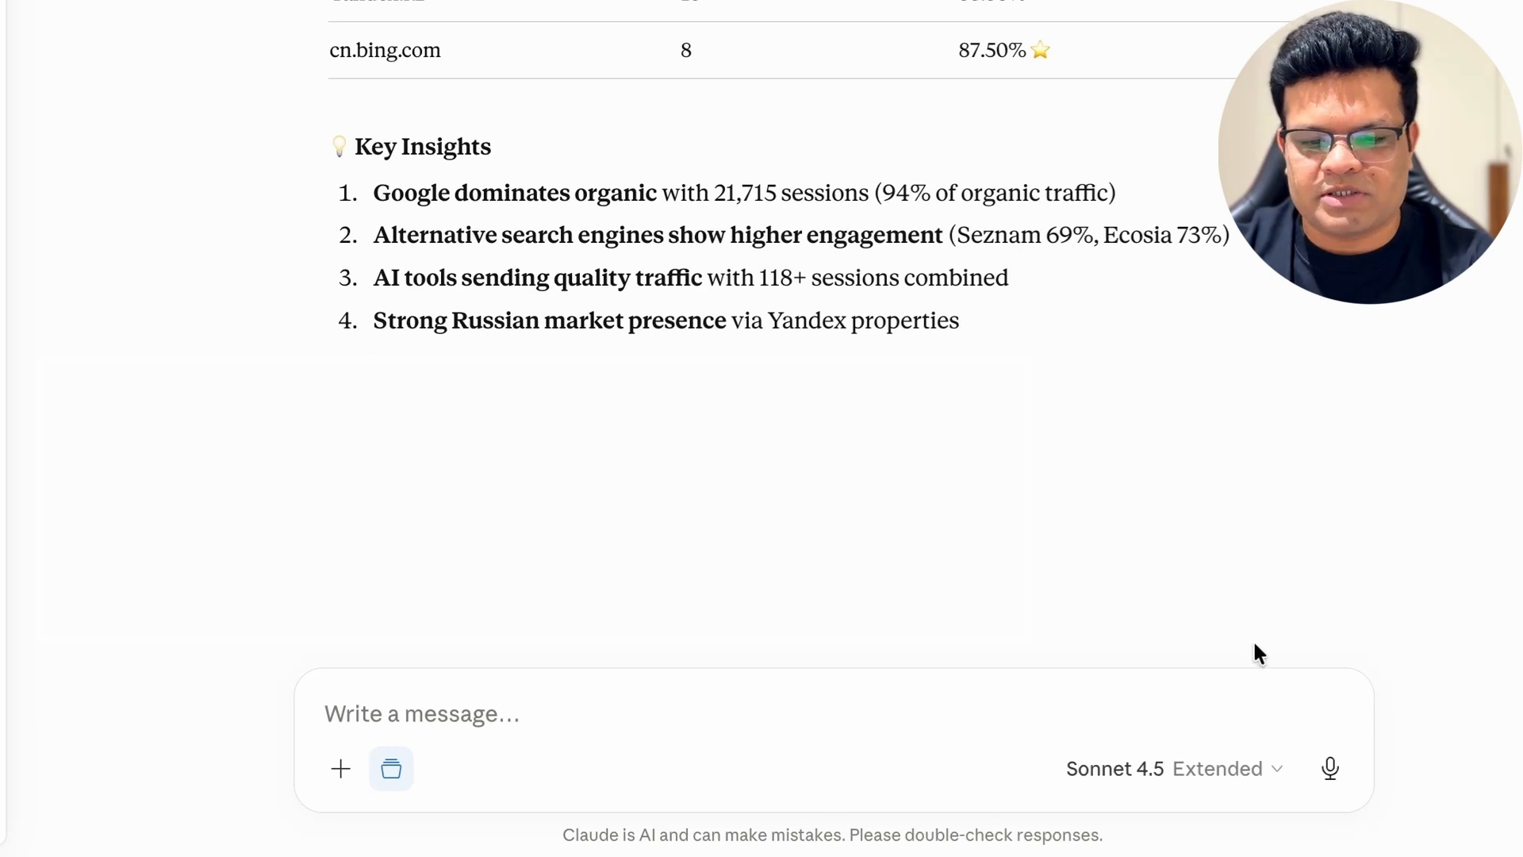
scroll(338, 123, "up", 1)
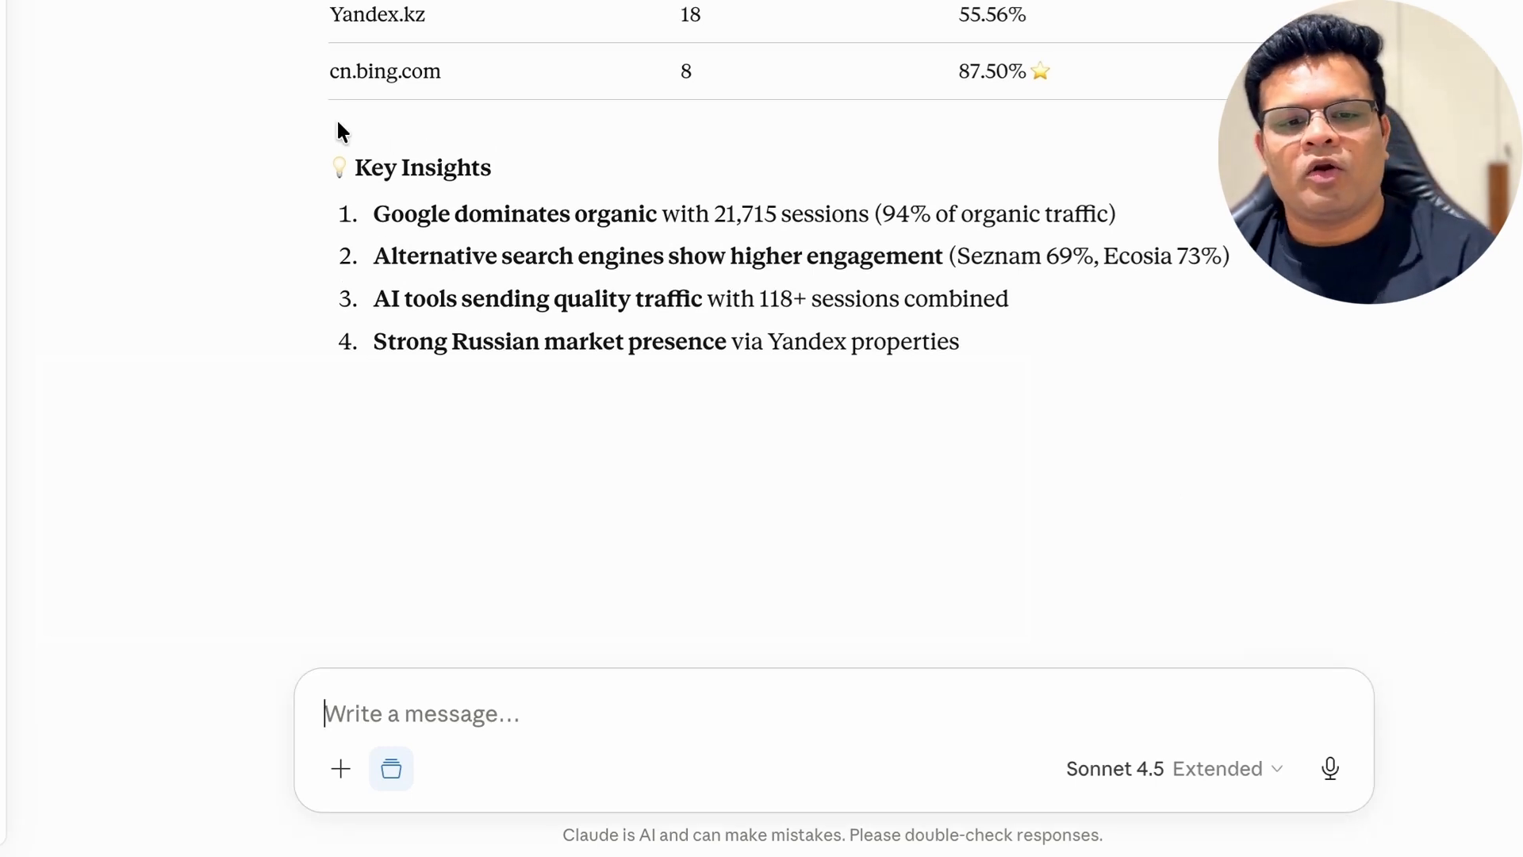